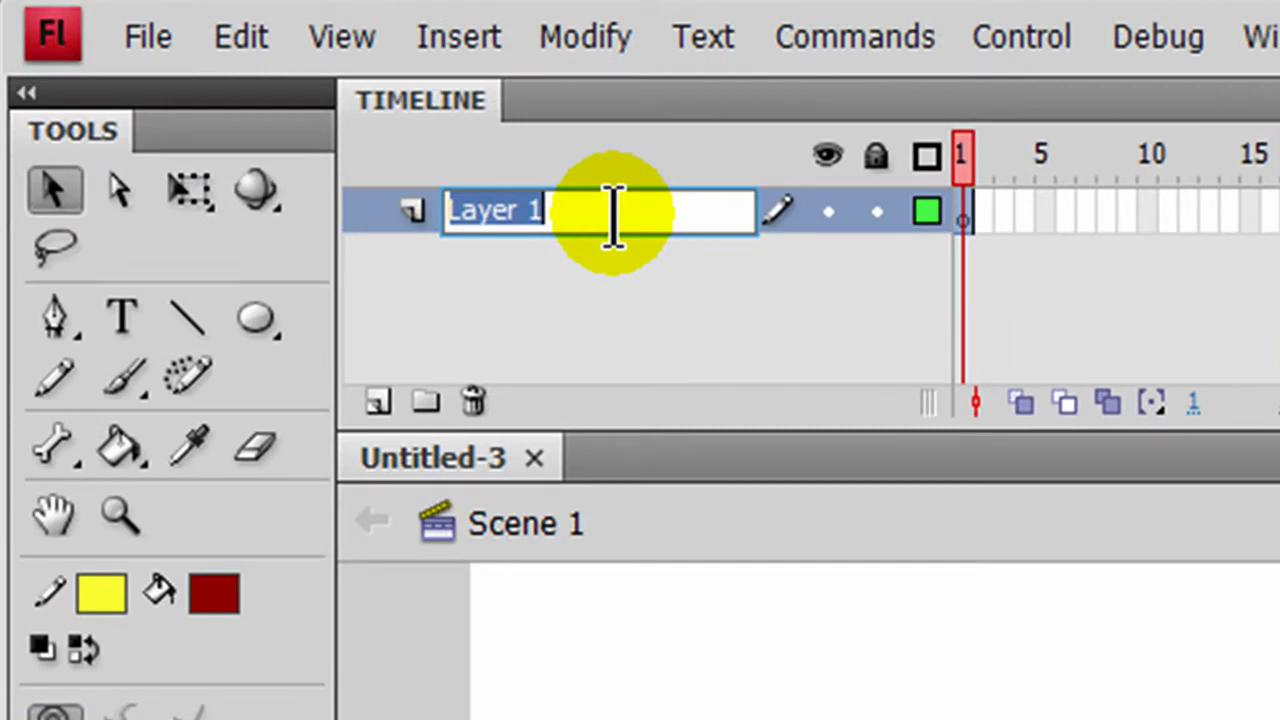
Rename the Layer 1 timeline layer to 'disc approach'.
type("disc approach")
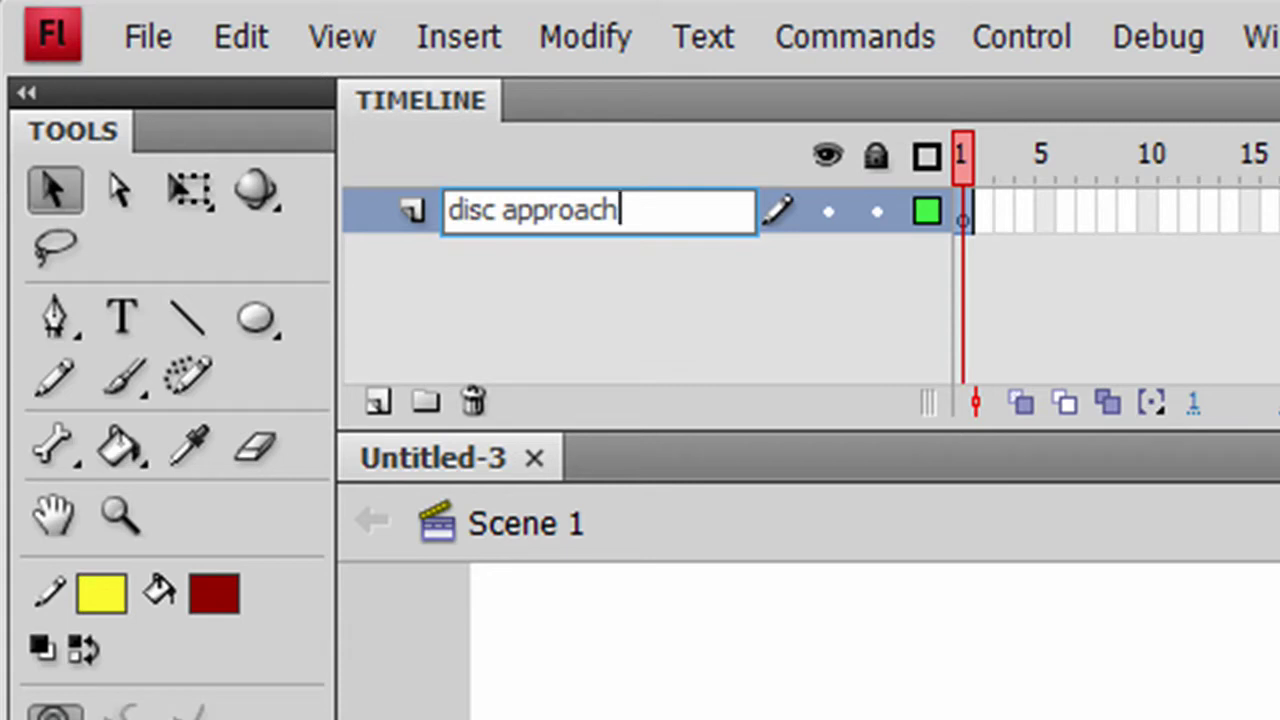
key("Return")
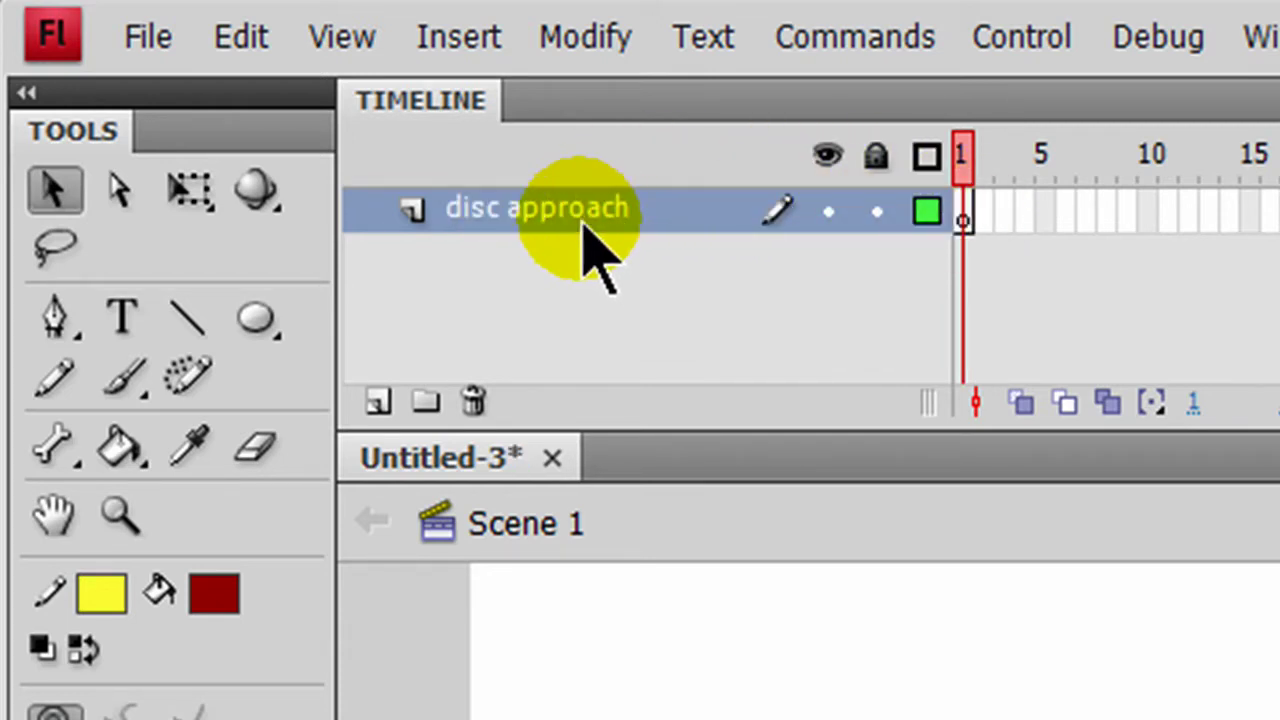
Draw a dark red circle near the stage centre with the Oval tool.
left_click(262, 322)
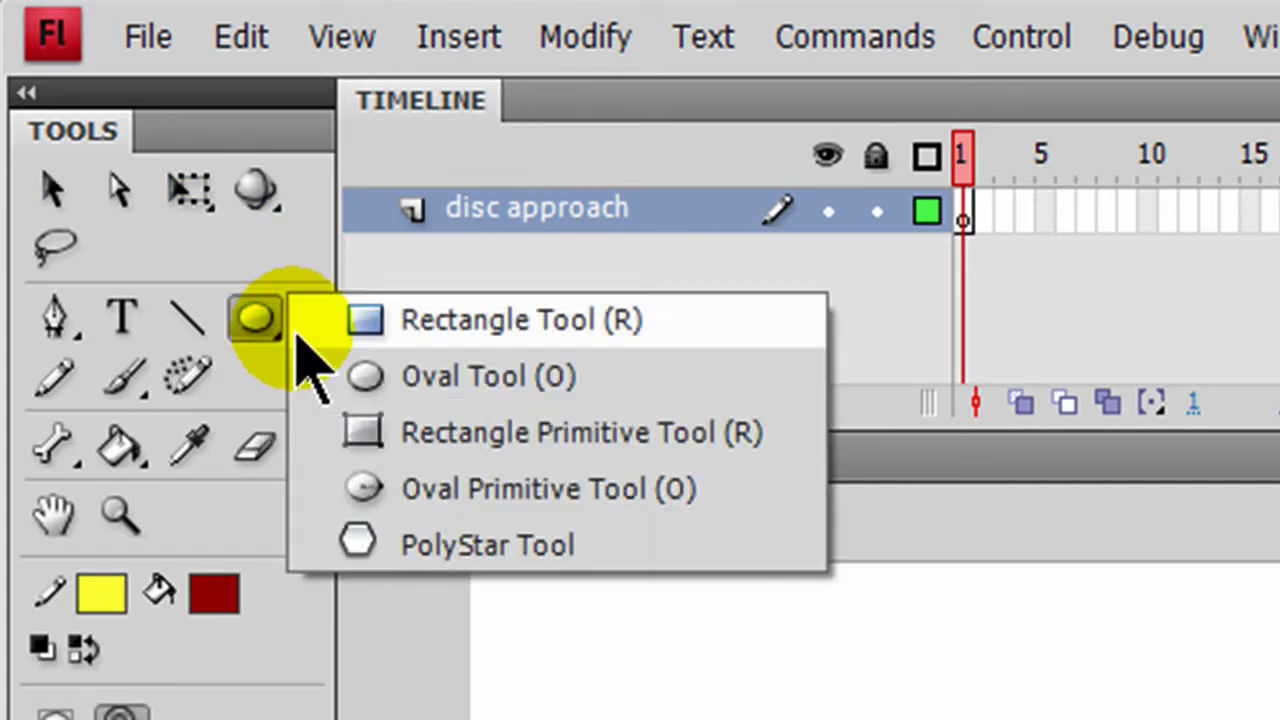
left_click(300, 334)
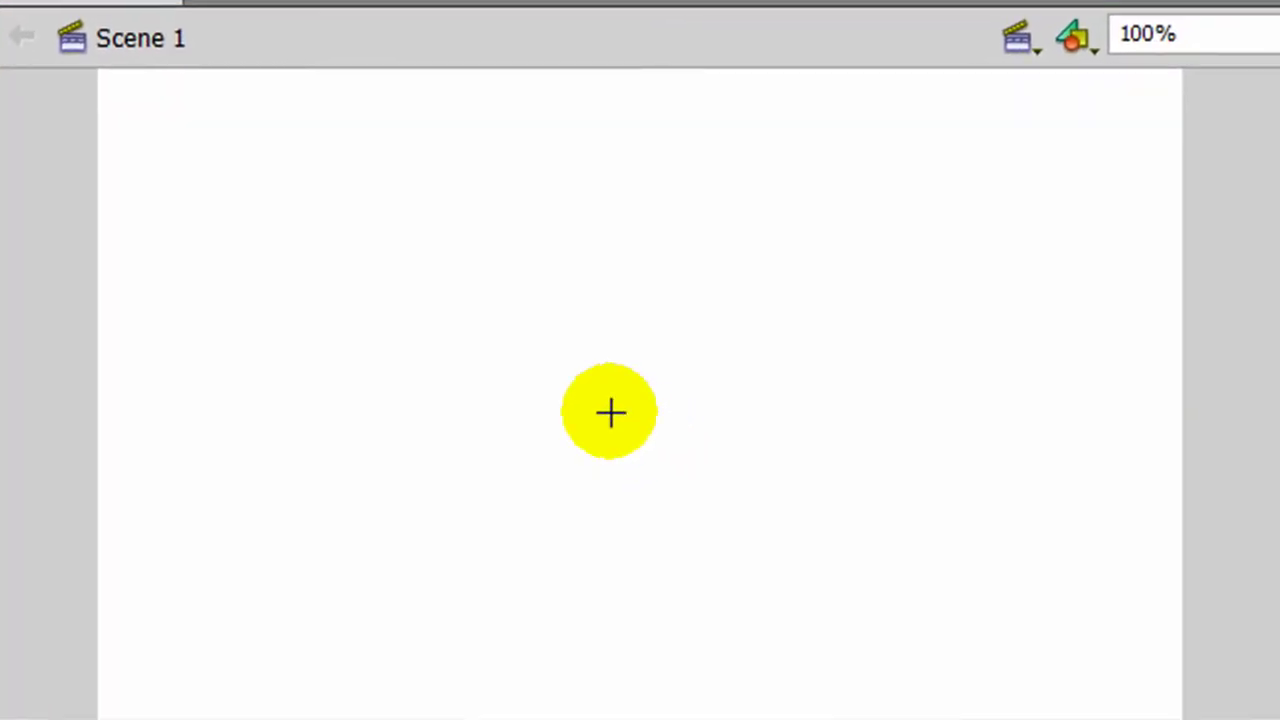
left_click_drag(734, 553, 859, 719)
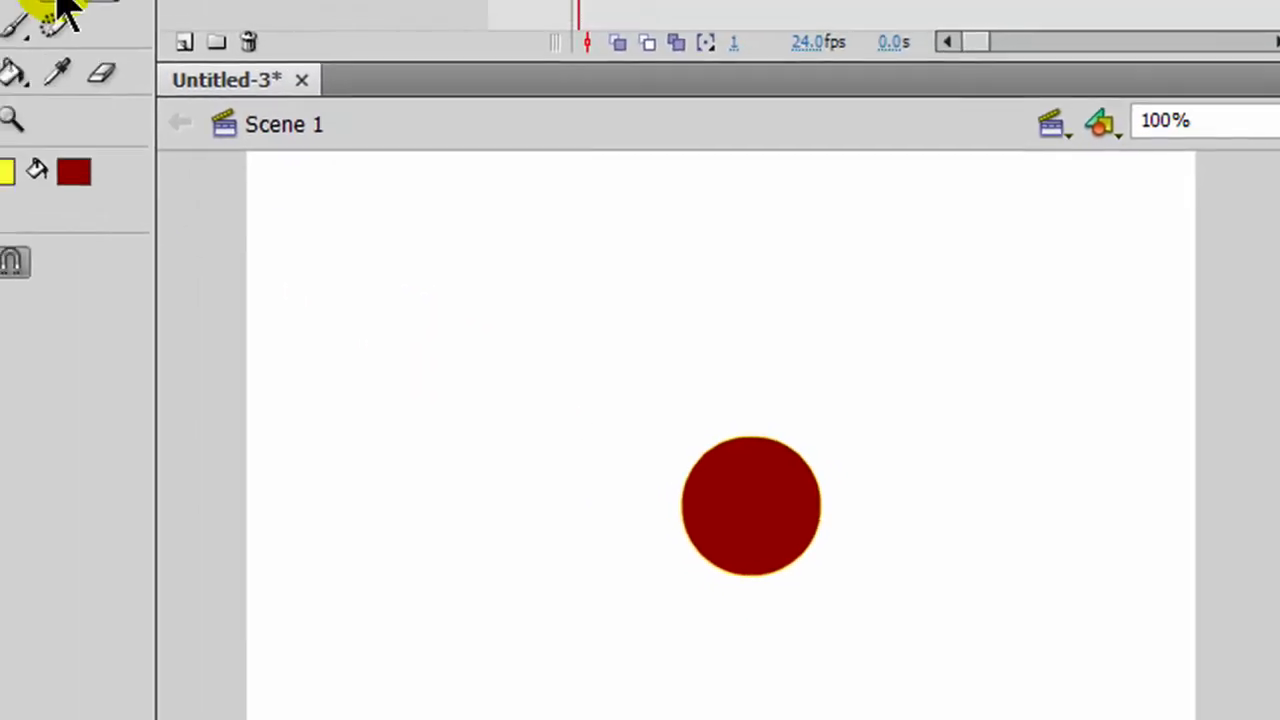
Draw vertical and horizontal 3-point yellow lines through the circle, then select everything.
left_click(59, 0)
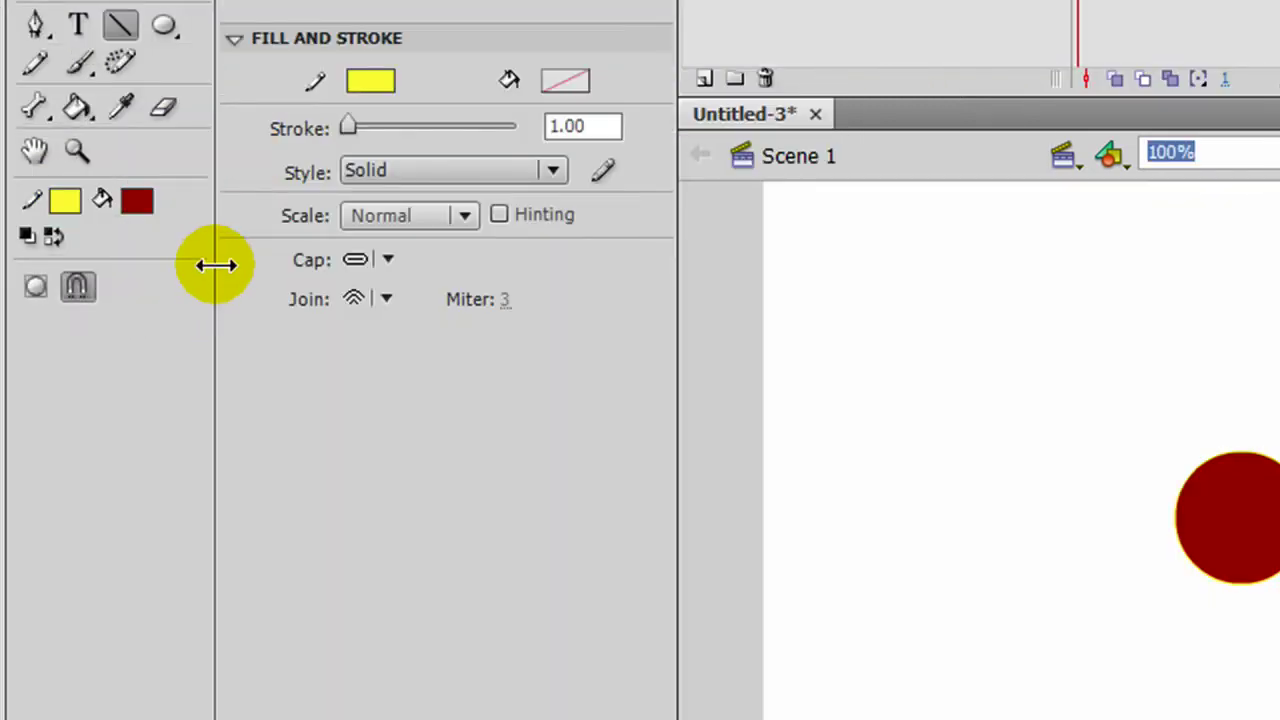
double_click(551, 128)
type("3")
key("Return")
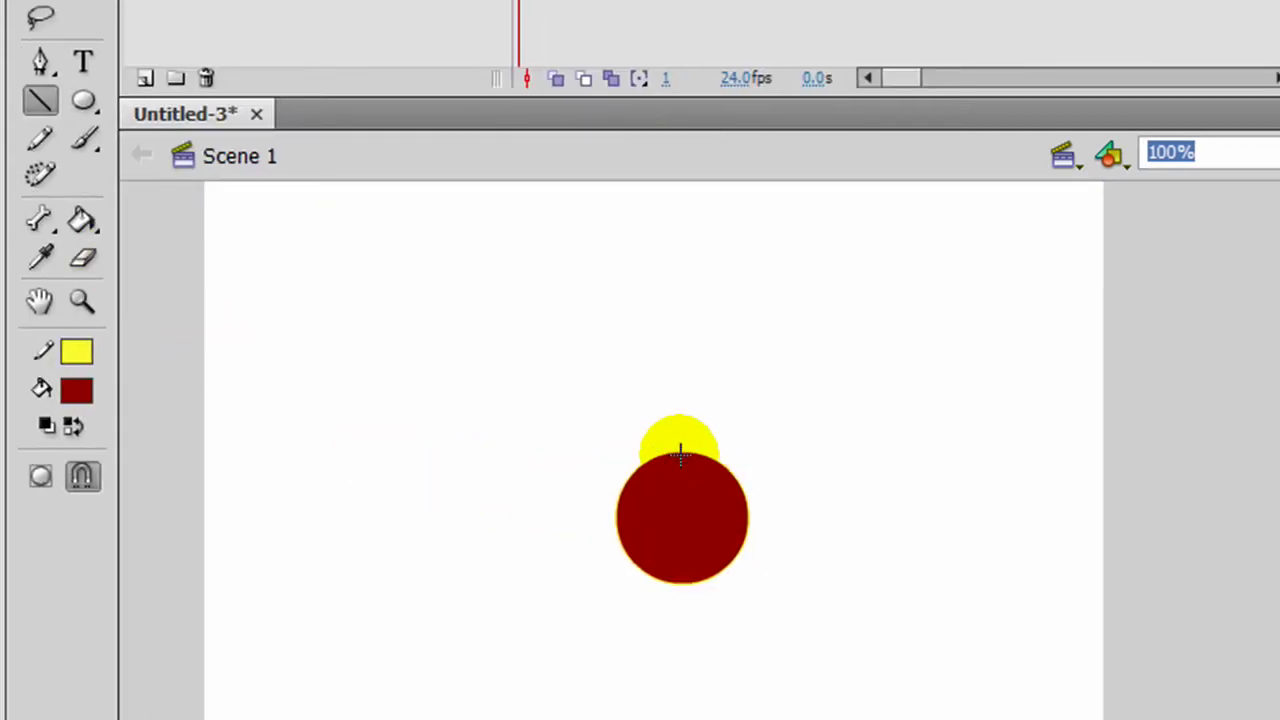
left_click_drag(680, 455, 682, 584)
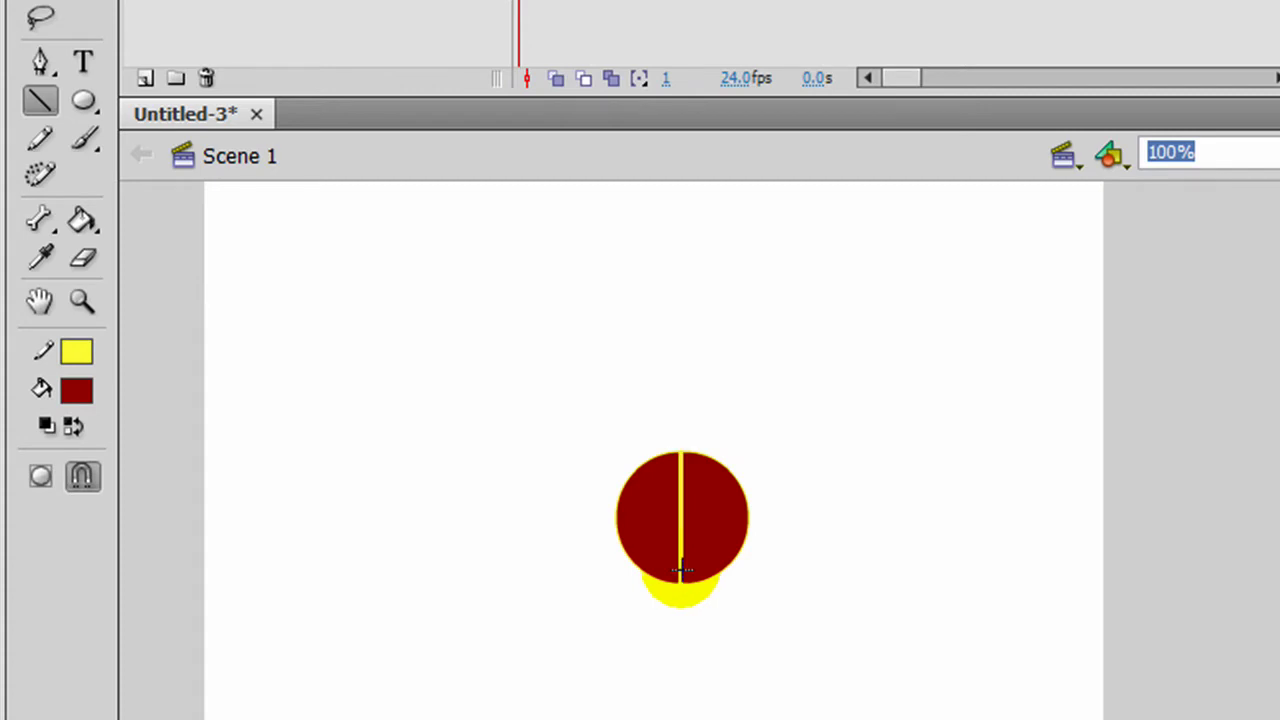
left_click_drag(620, 521, 748, 521)
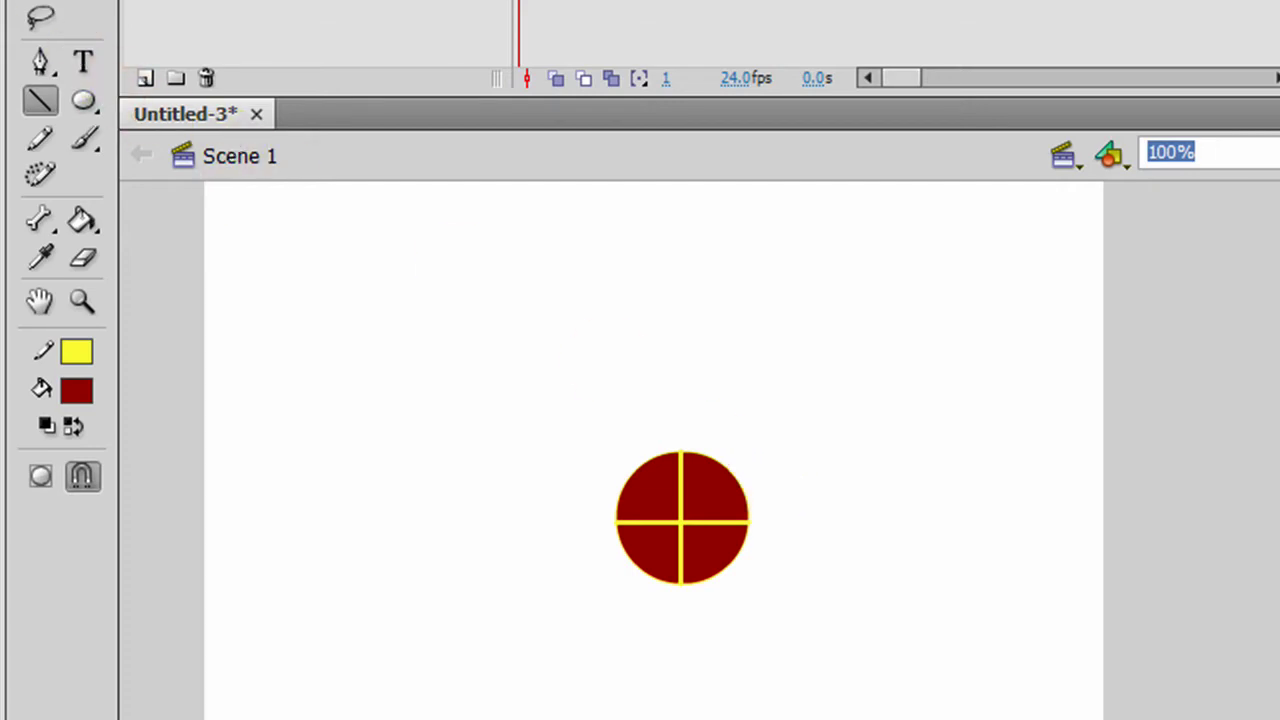
key("v")
left_click_drag(482, 364, 850, 650)
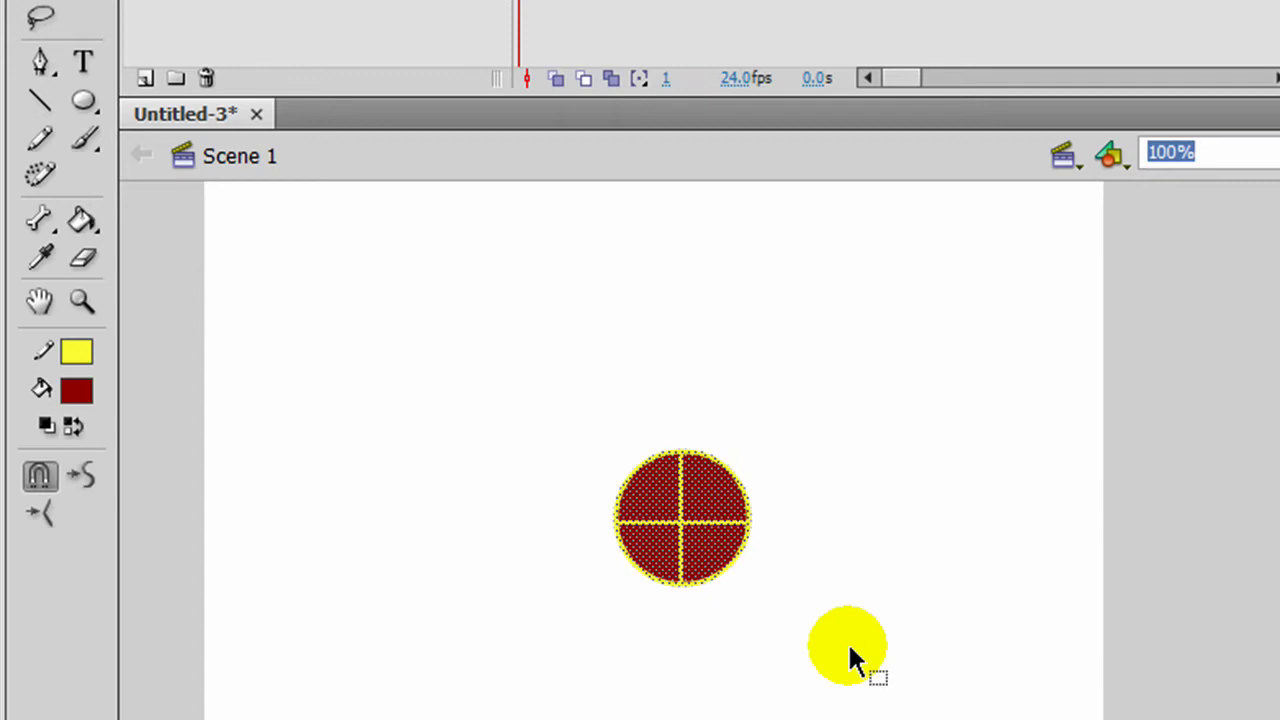
Convert the crossed disc to a Movie Clip named 'spinning disc' and enter its editing mode.
key("F8")
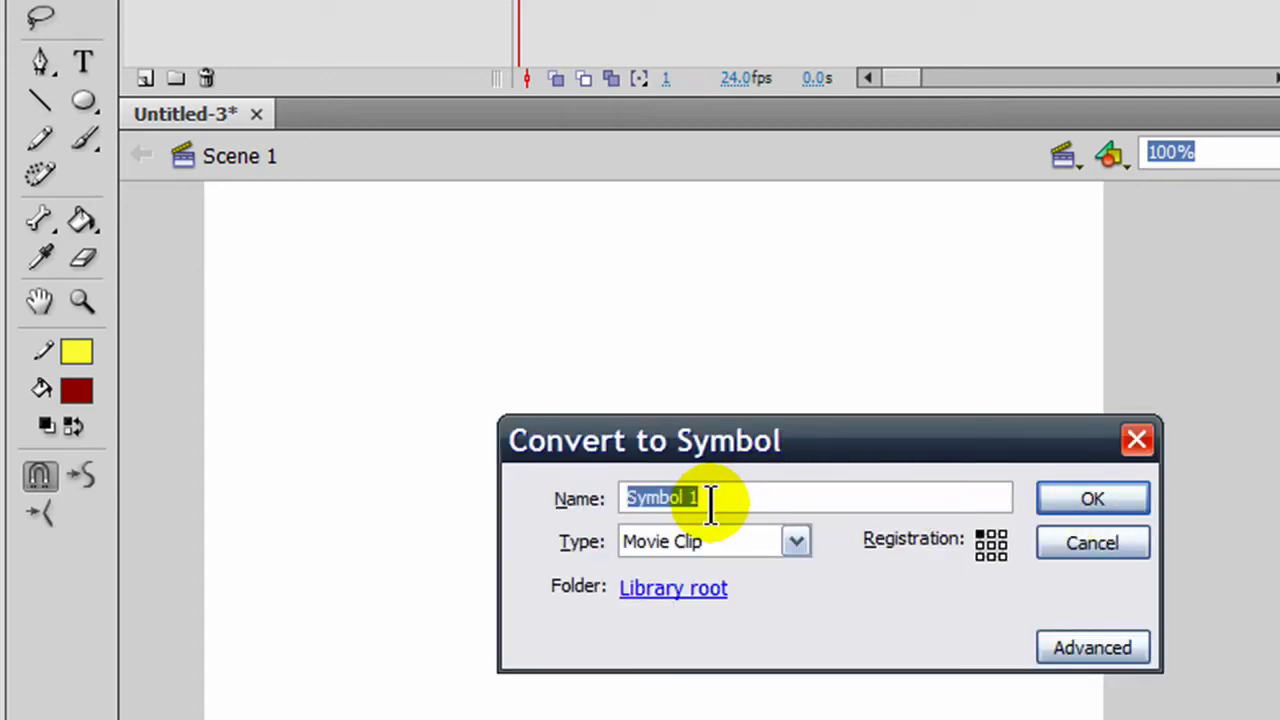
type("spinning d")
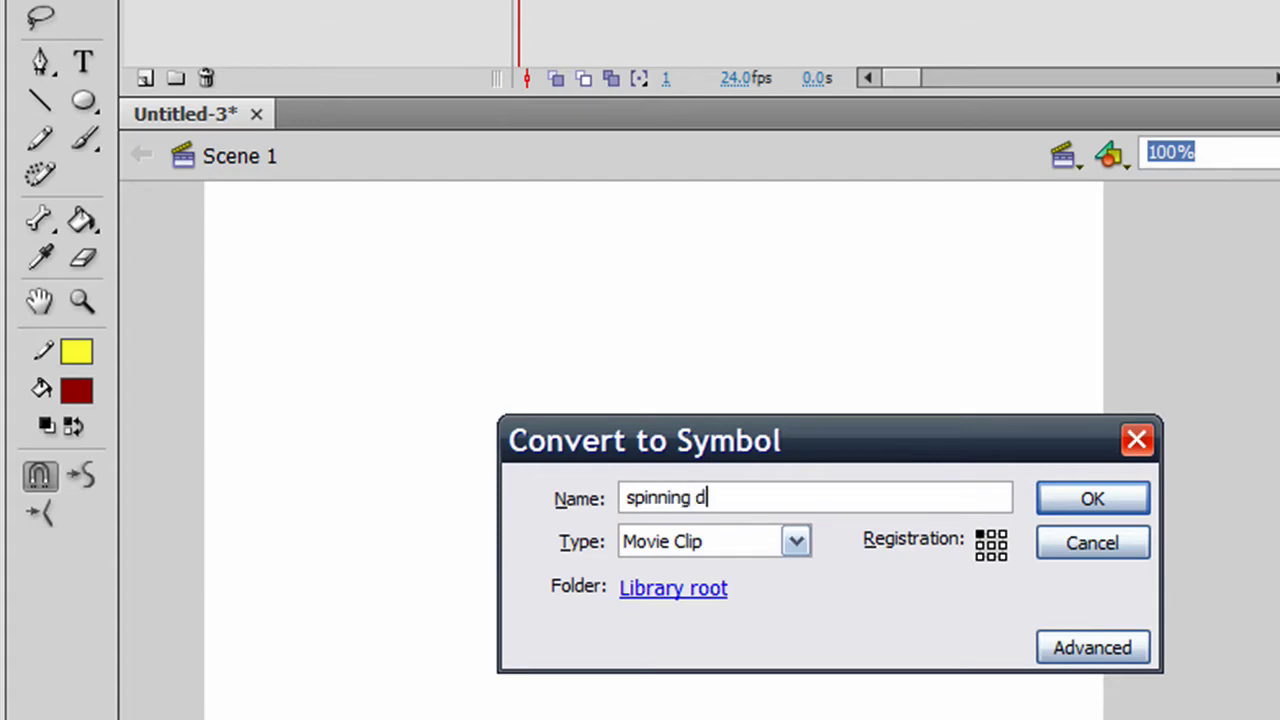
type("isc")
left_click(1094, 503)
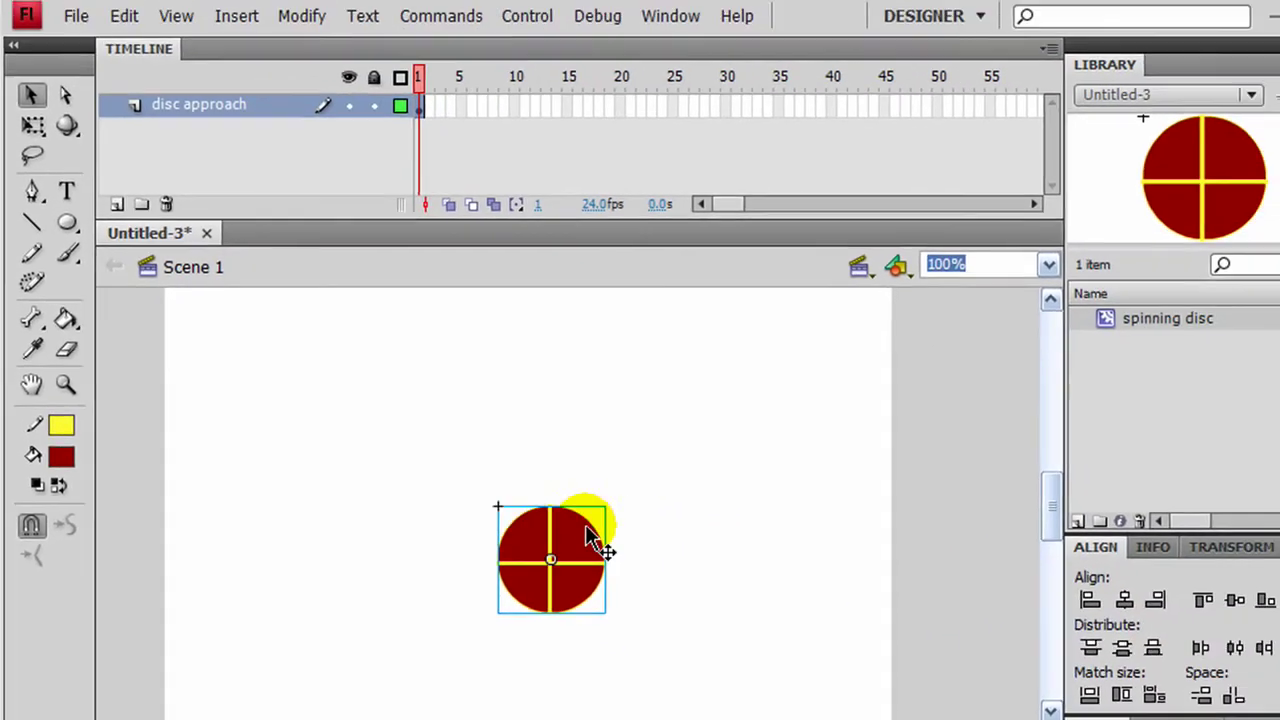
double_click(588, 535)
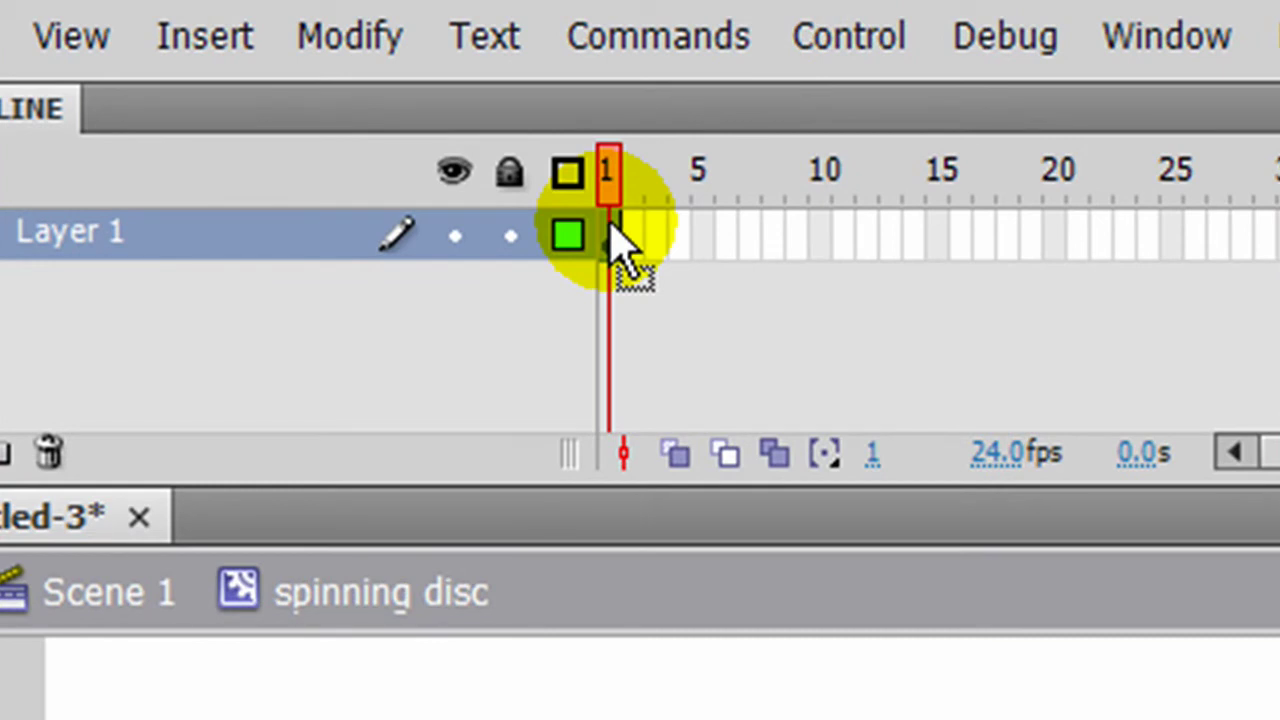
Add a motion tween to the disc in the symbol and trim its span to frame 12.
right_click(612, 240)
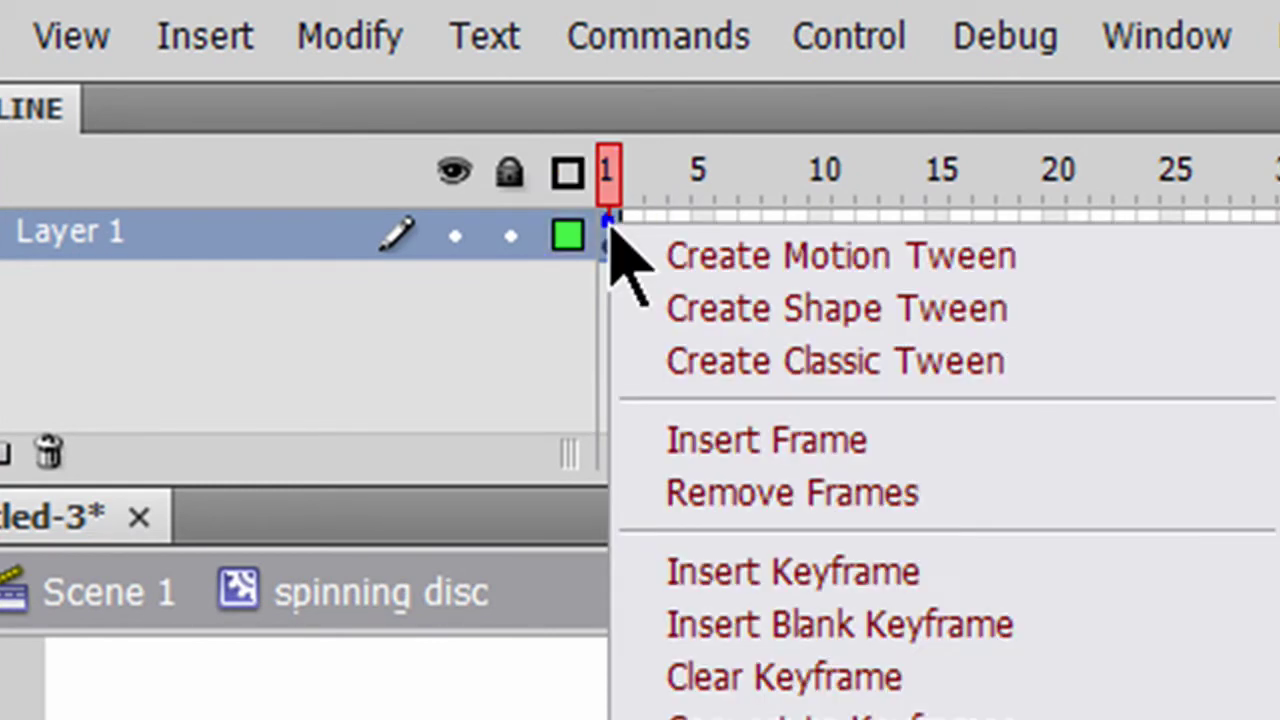
left_click(708, 258)
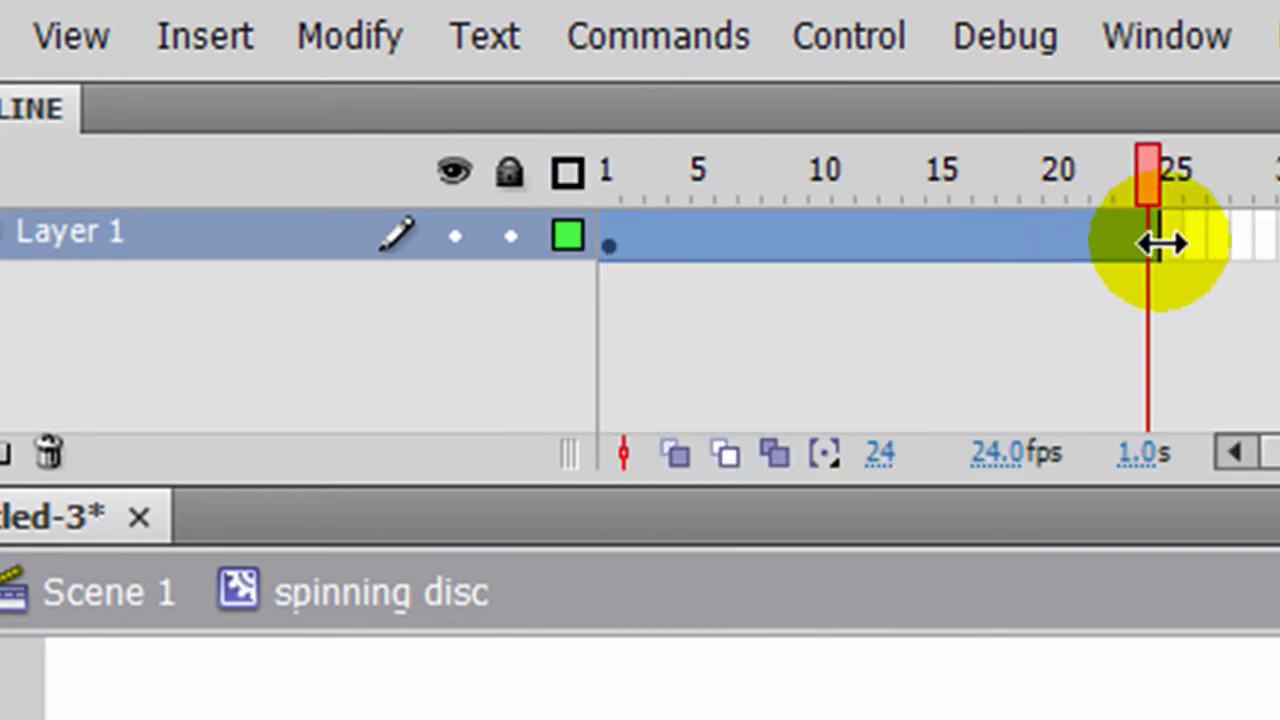
left_click_drag(1158, 240, 987, 295)
left_click(851, 240)
left_click(877, 241)
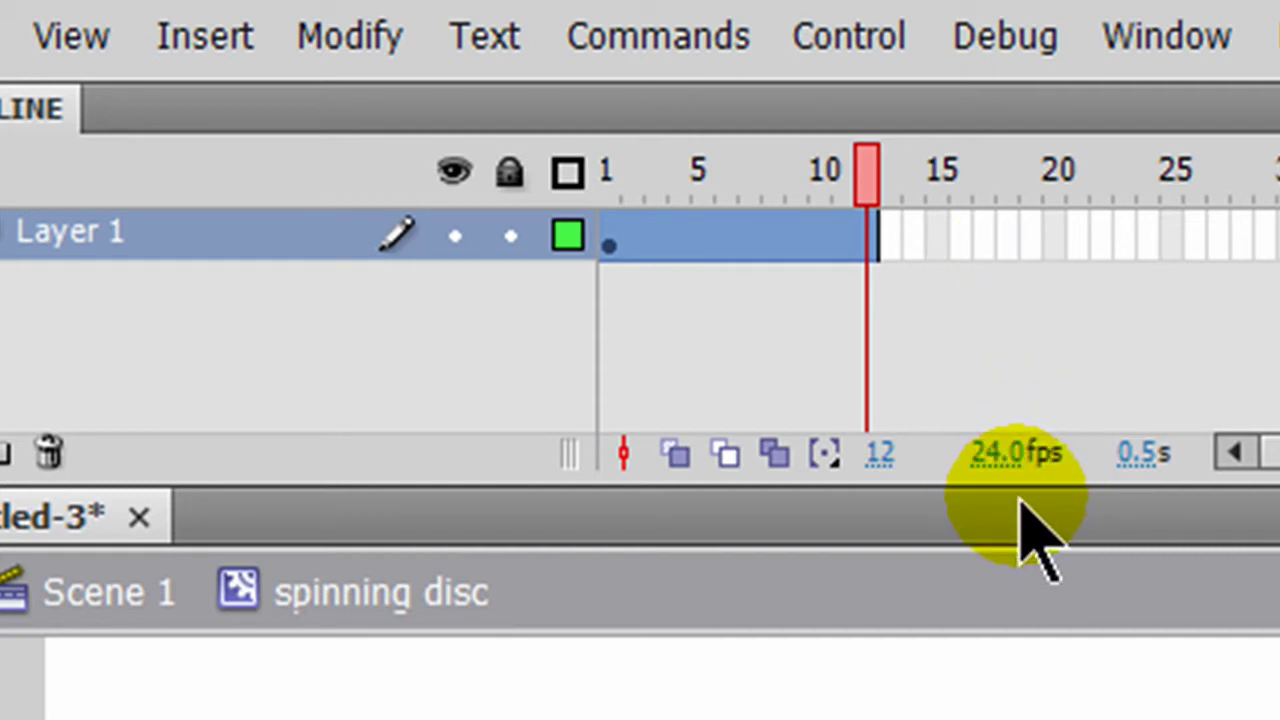
left_click(612, 240)
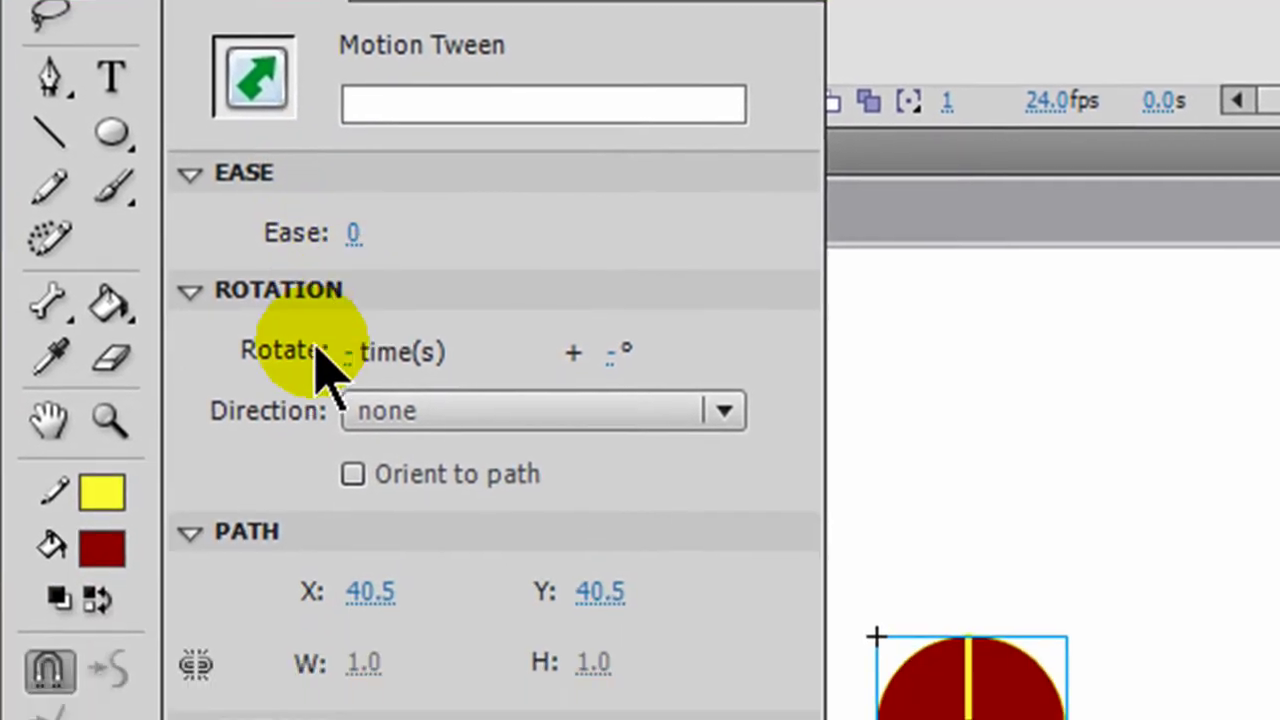
Set the tween's rotation to 2 times, counter-clockwise.
left_click(347, 352)
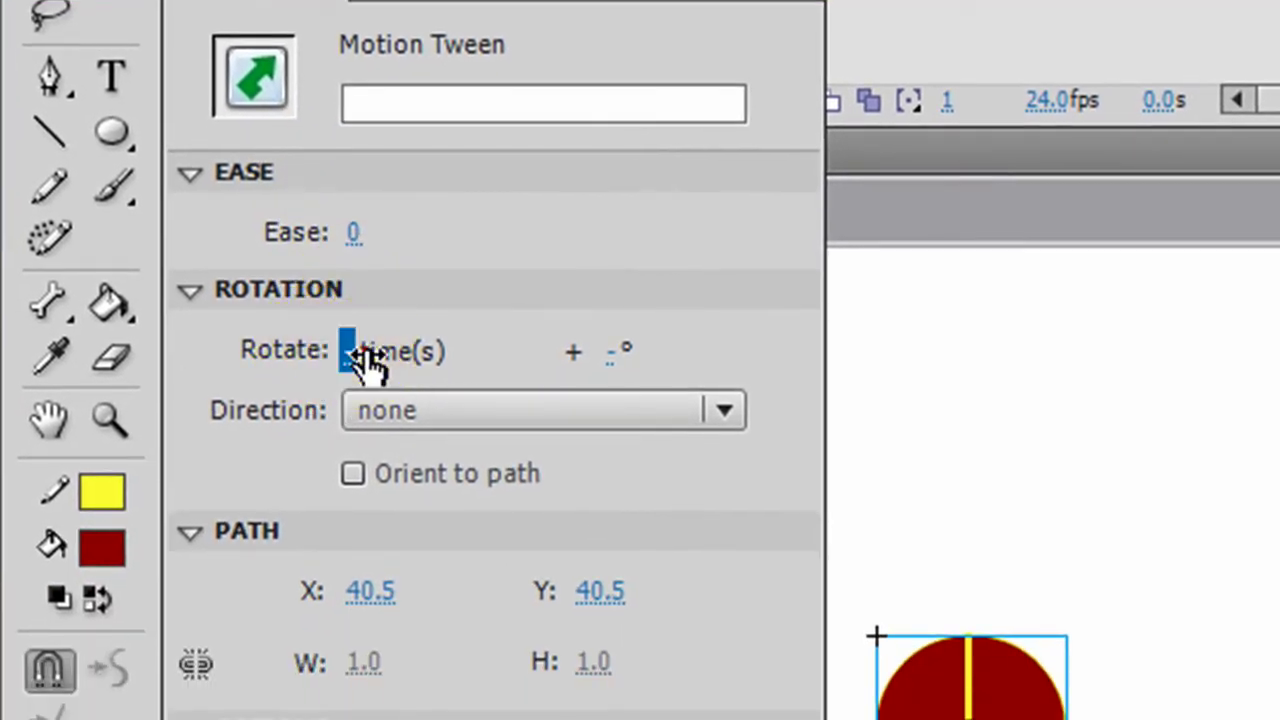
type("2")
key("Return")
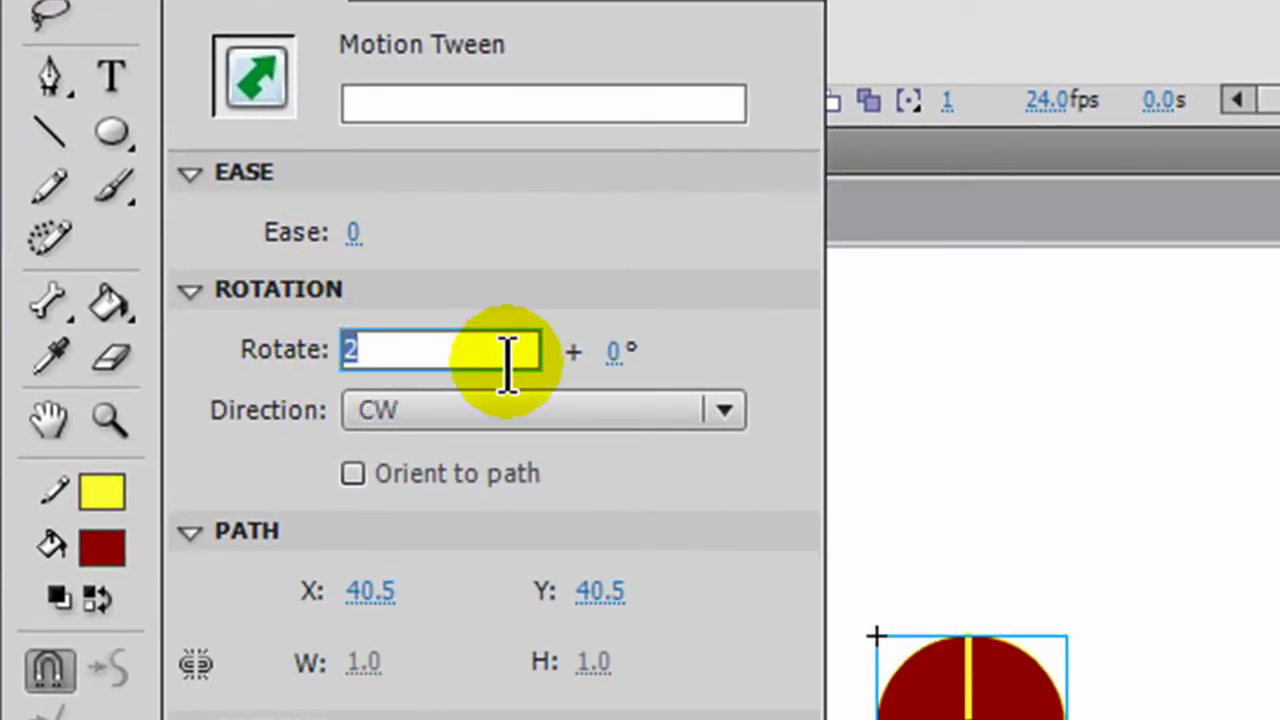
left_click(460, 412)
left_click(449, 540)
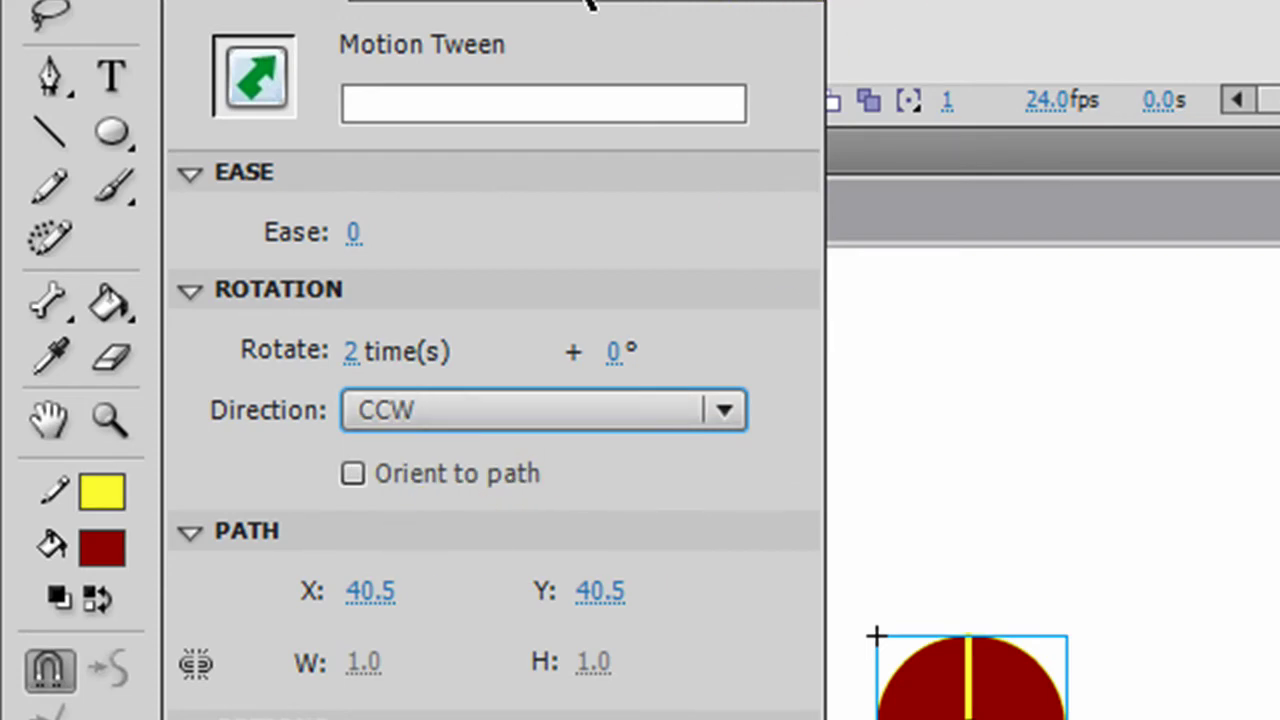
Close the Properties panel and play the 12-frame spin twice on the timeline.
left_click(590, 3)
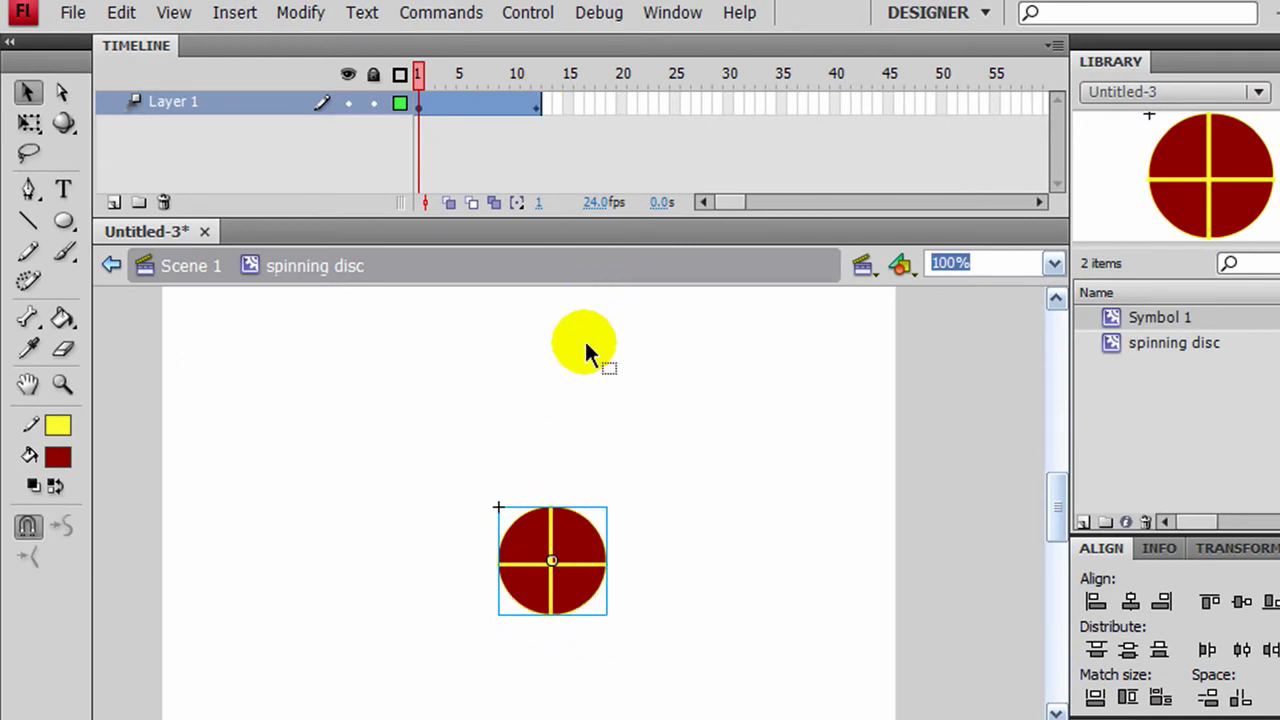
key("Return")
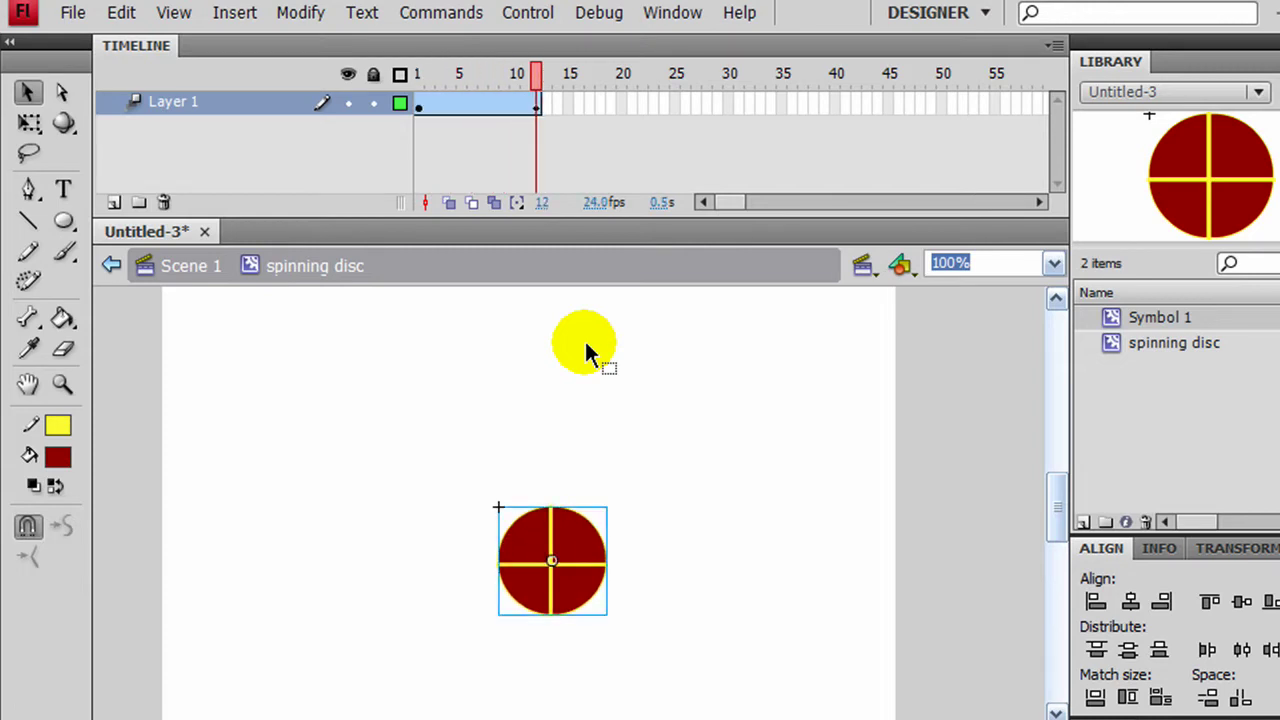
key("Return")
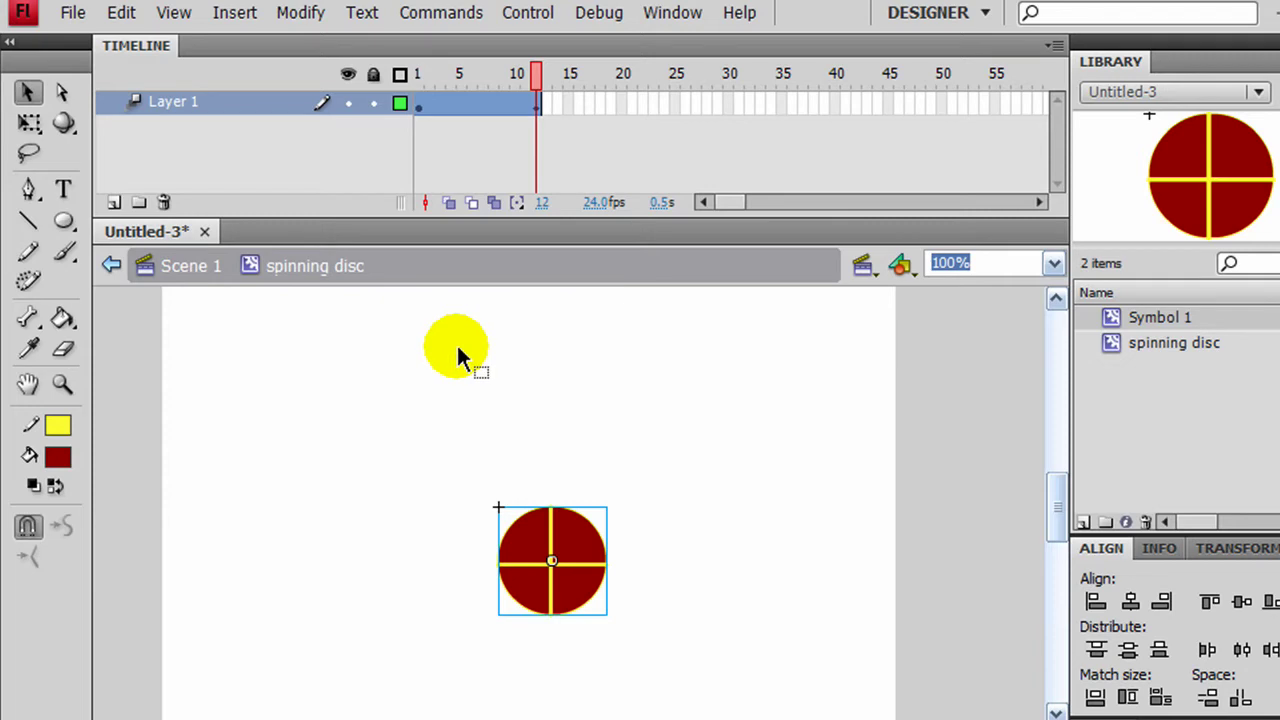
Return to Scene 1 and play the 'spinning disc' preview in the Library panel.
left_click(190, 266)
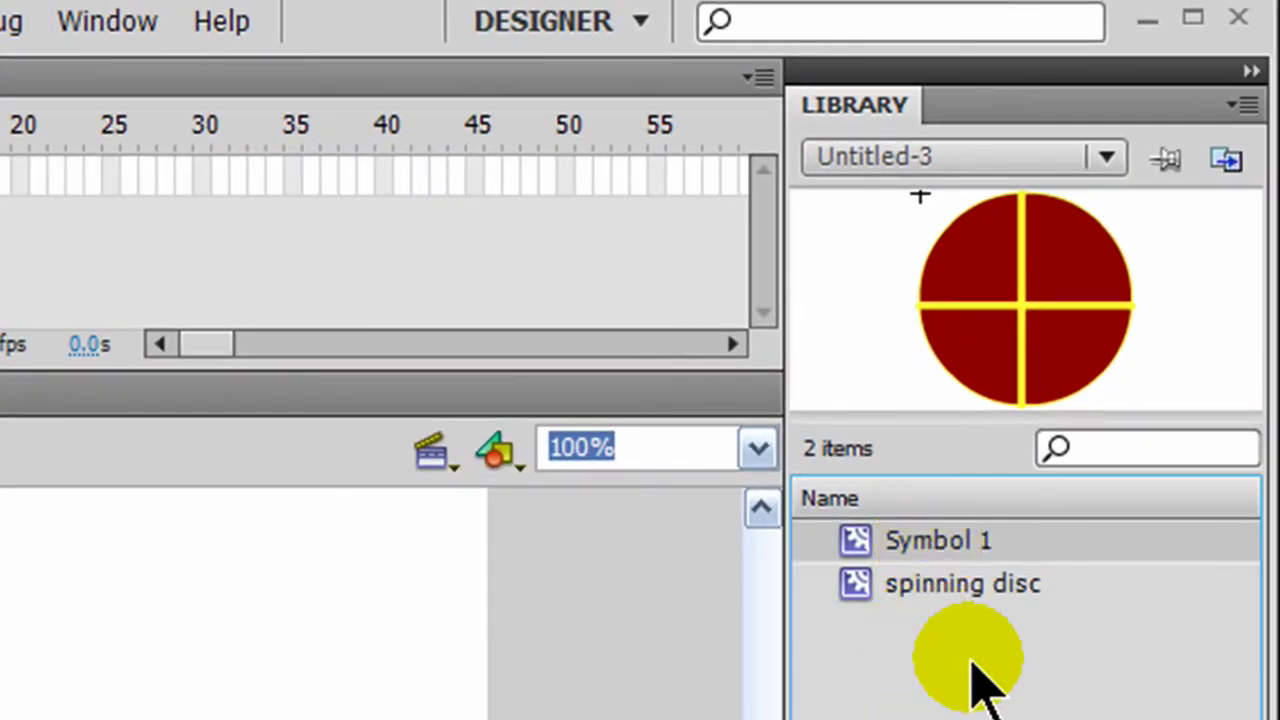
left_click(948, 585)
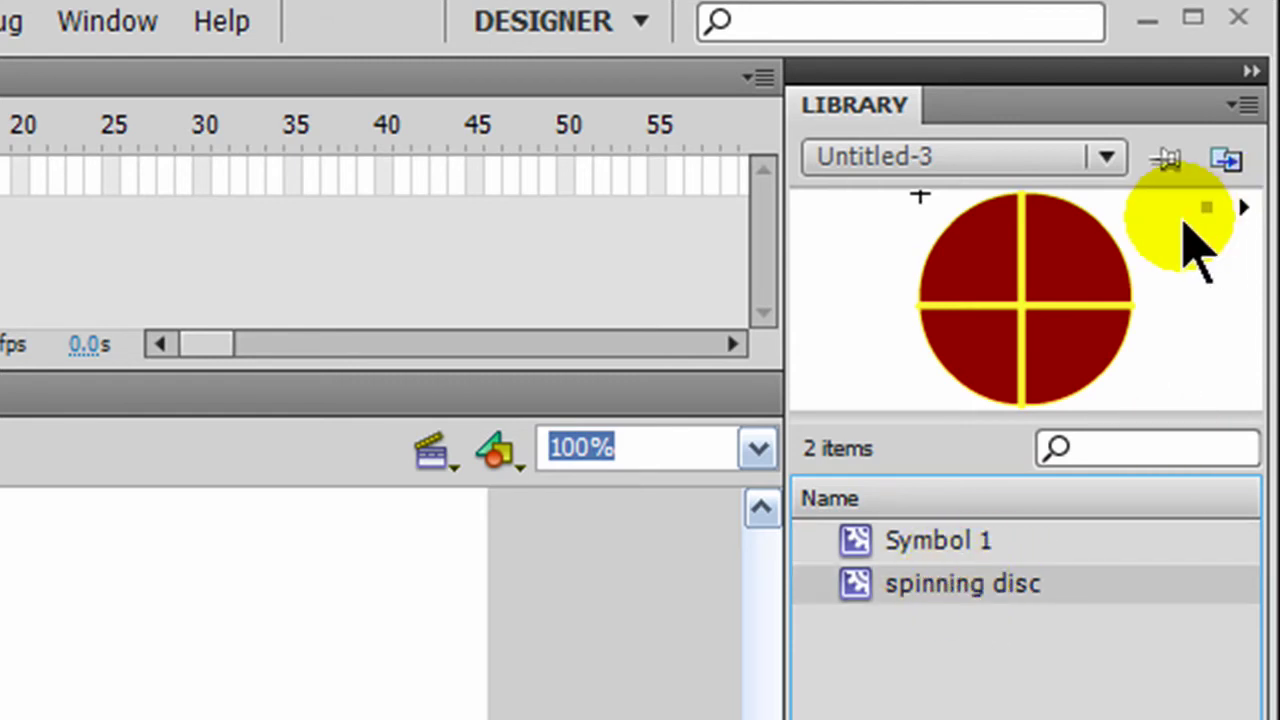
left_click(1242, 207)
left_click(1242, 207)
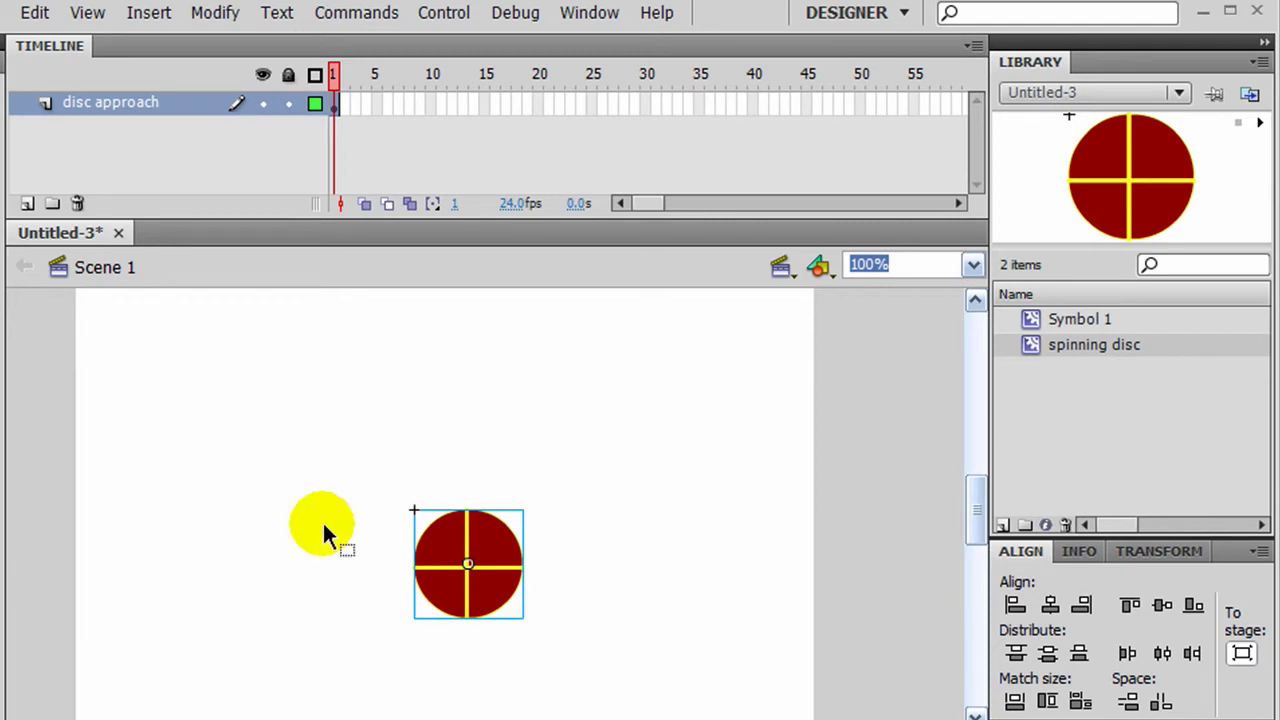
Tween the disc from the stage's lower right to lower left at frame 24.
left_click_drag(480, 550, 759, 635)
left_click(347, 110)
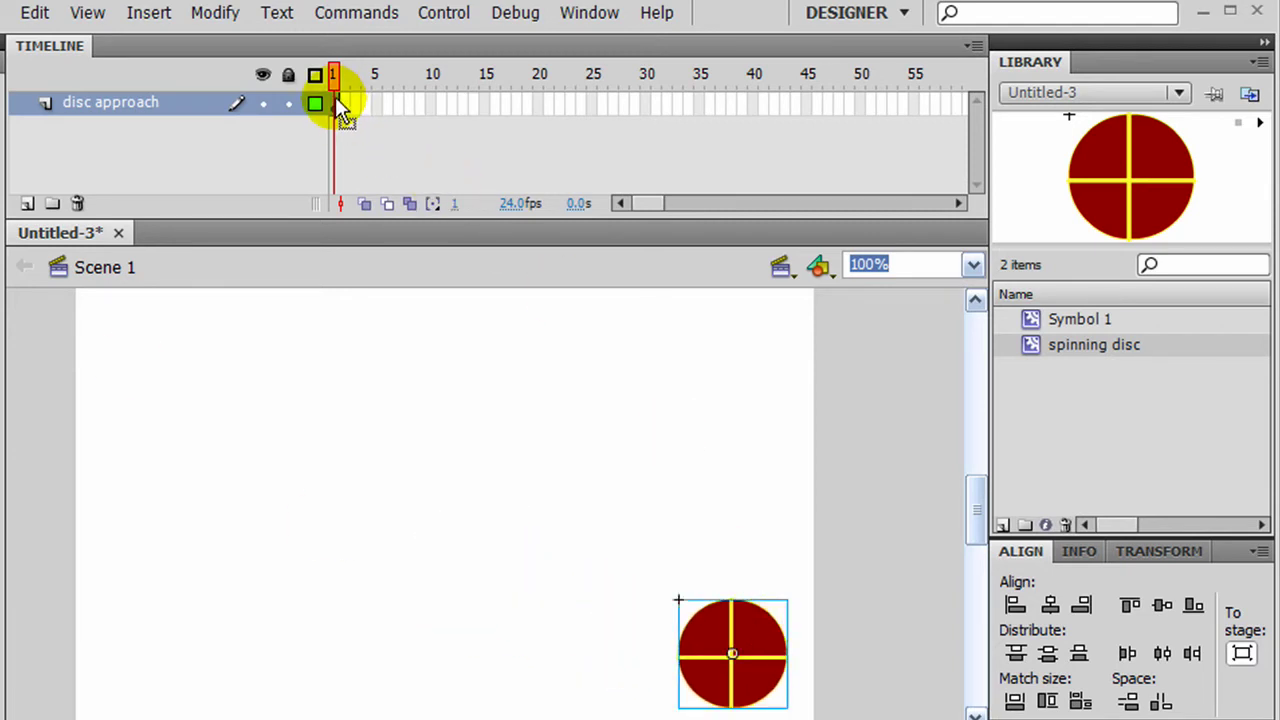
right_click(343, 108)
left_click(369, 116)
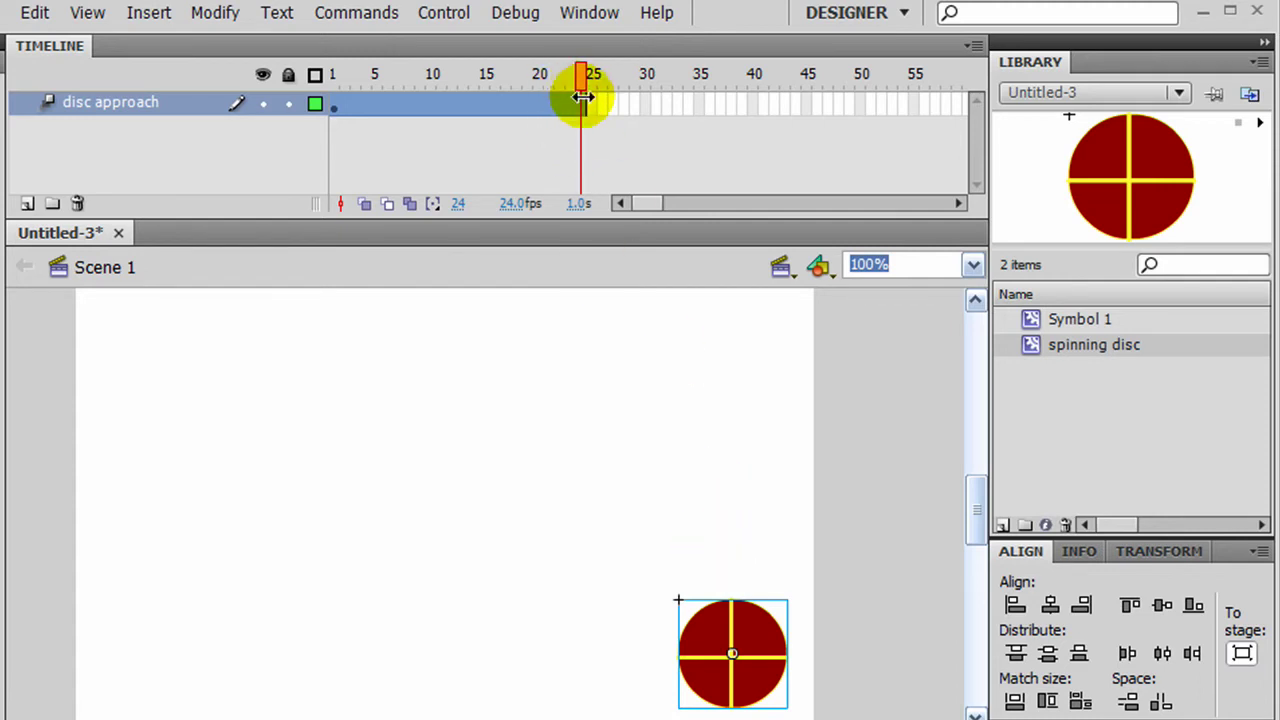
left_click_drag(714, 651, 168, 645)
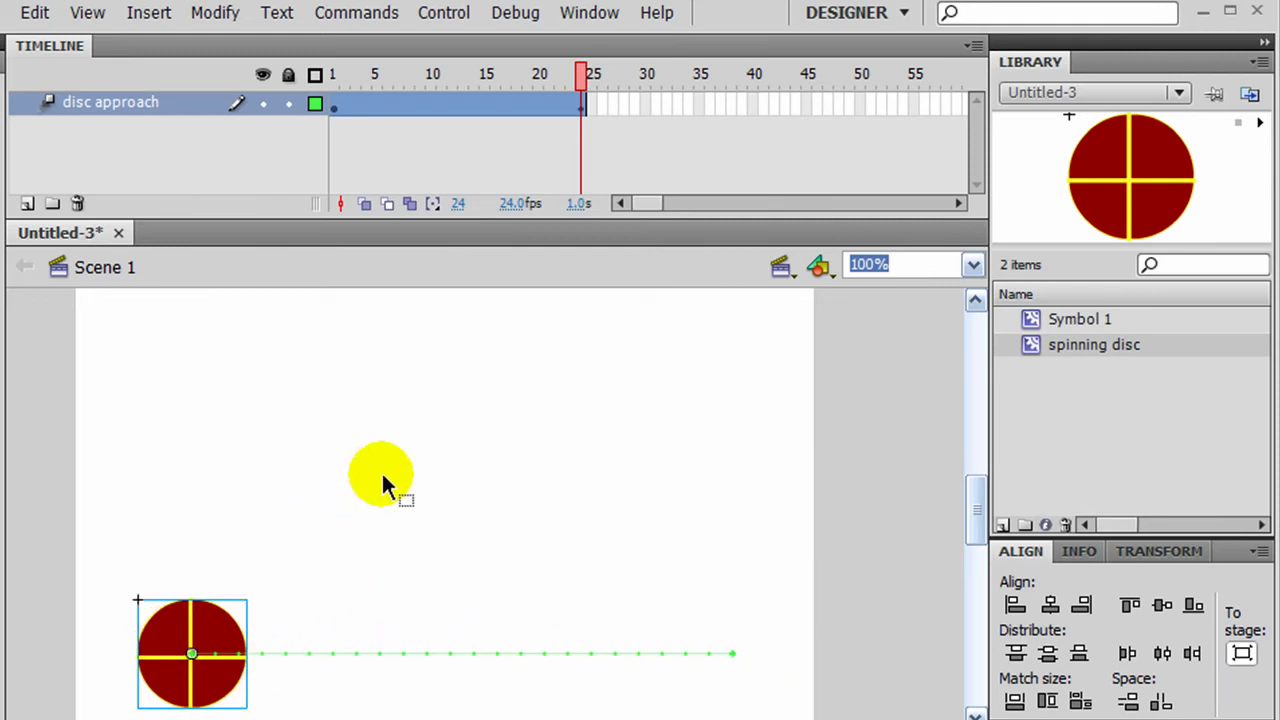
Play the slide on the timeline, then run and close a test movie.
key("Return")
key("ctrl+Return")
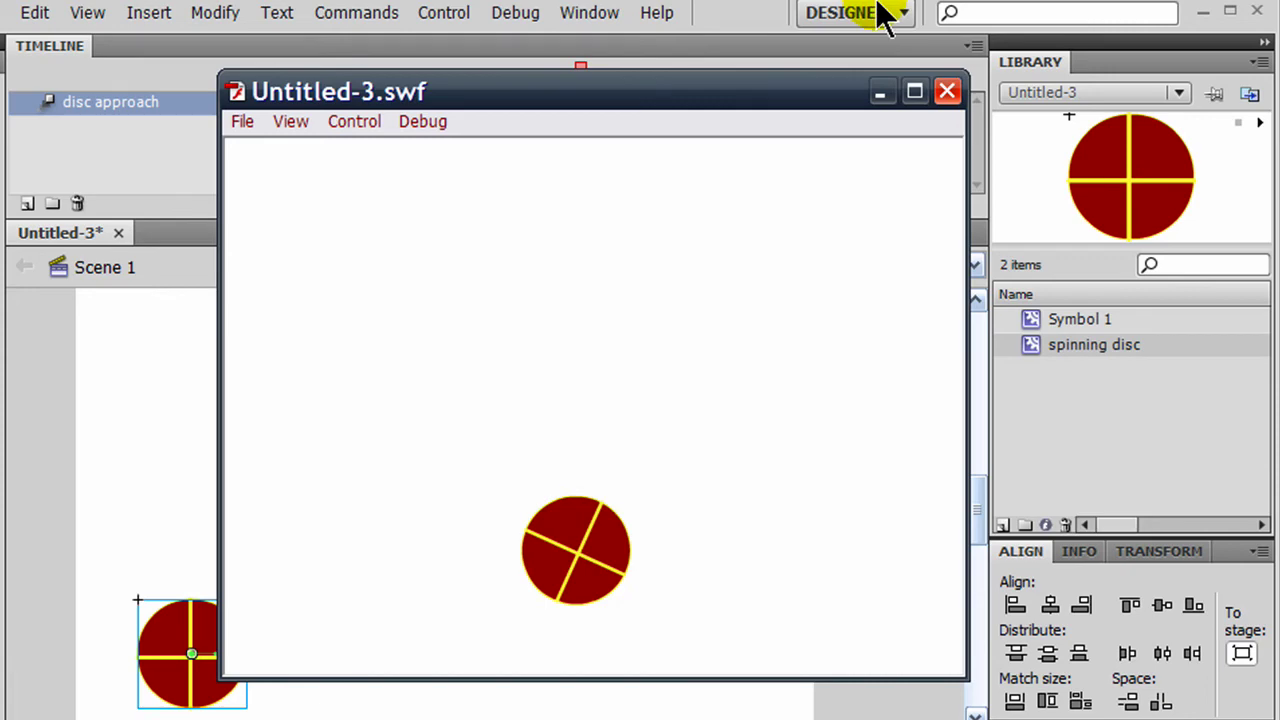
left_click(948, 93)
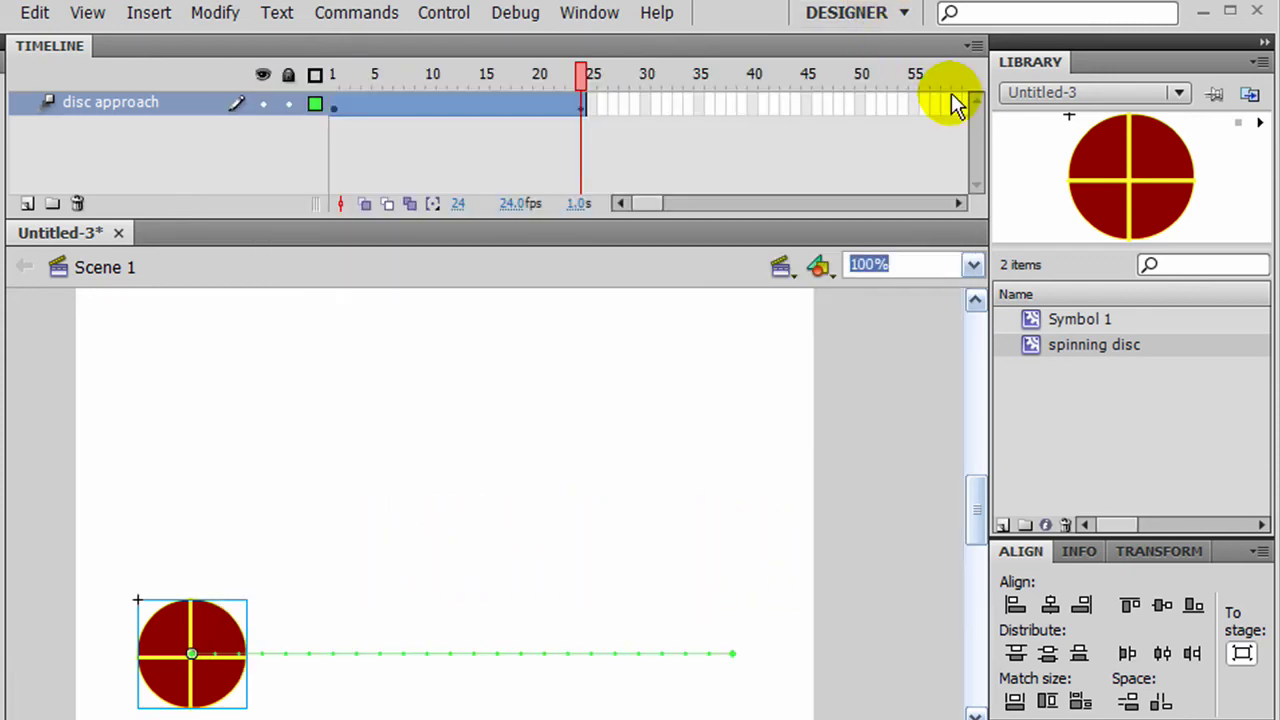
Add a layer named 'disc leaves' above disc approach and select its frame 24.
left_click(26, 204)
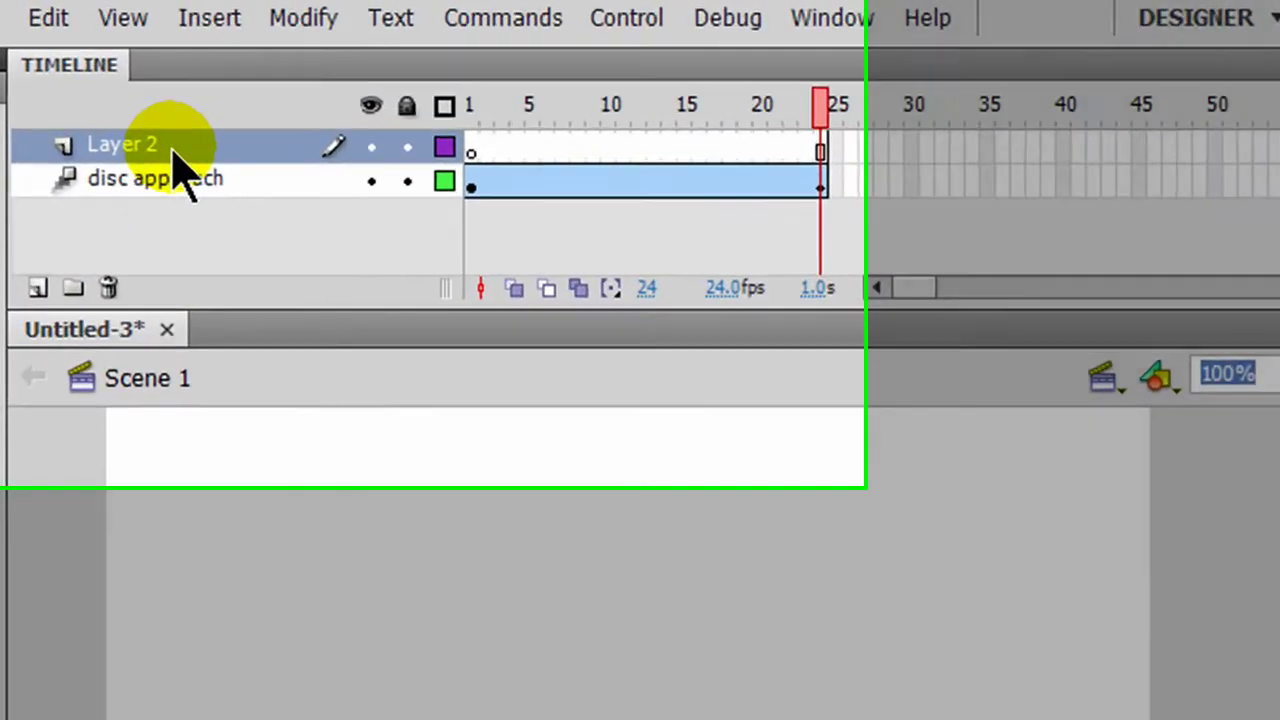
double_click(118, 102)
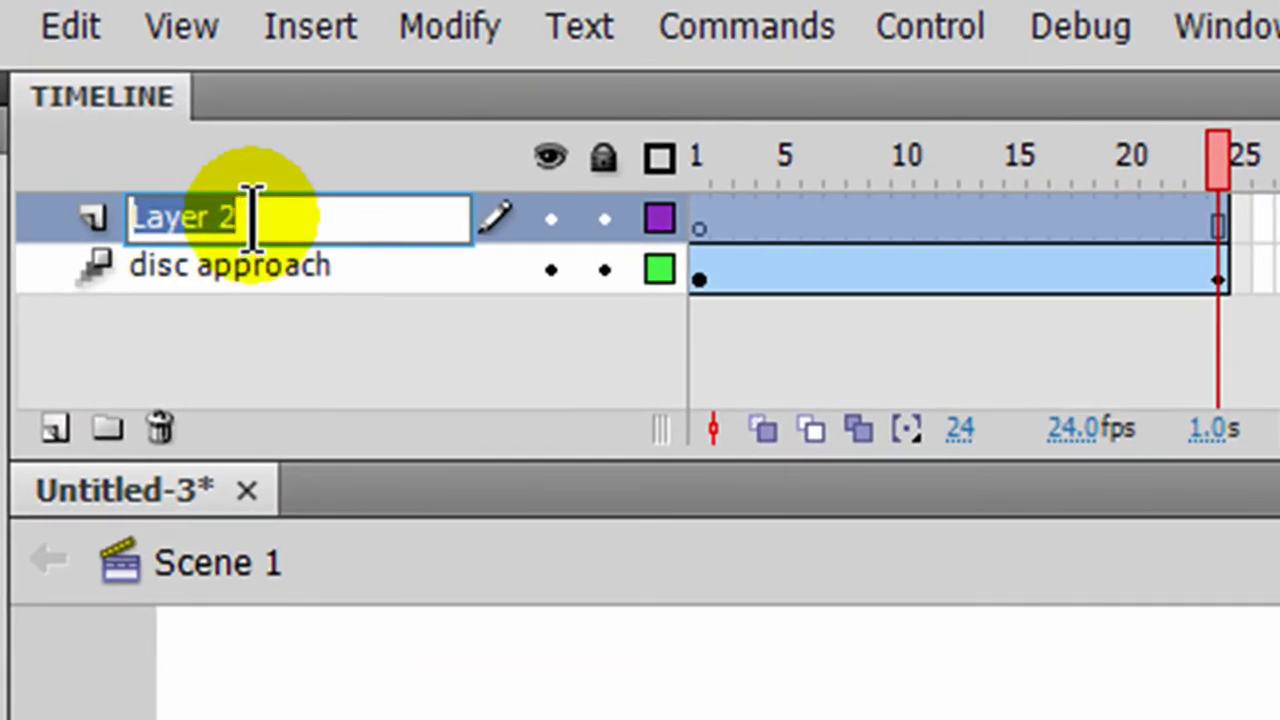
type("disc le")
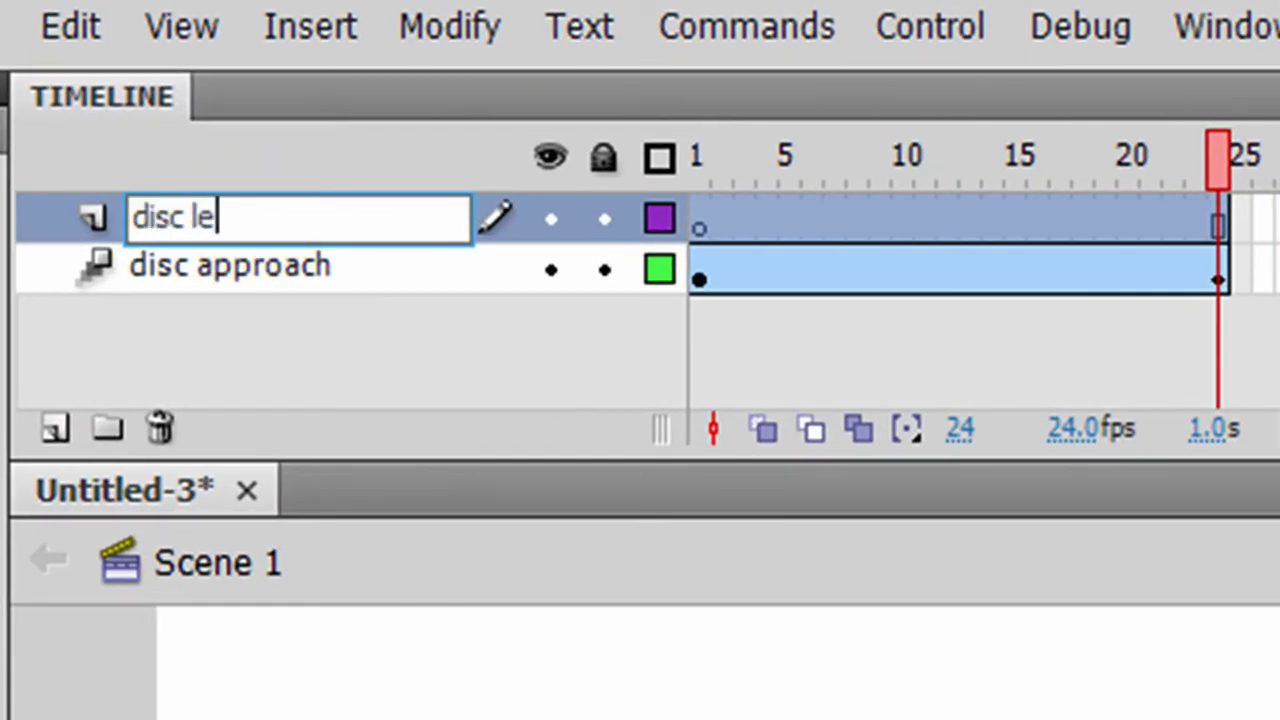
type("ave")
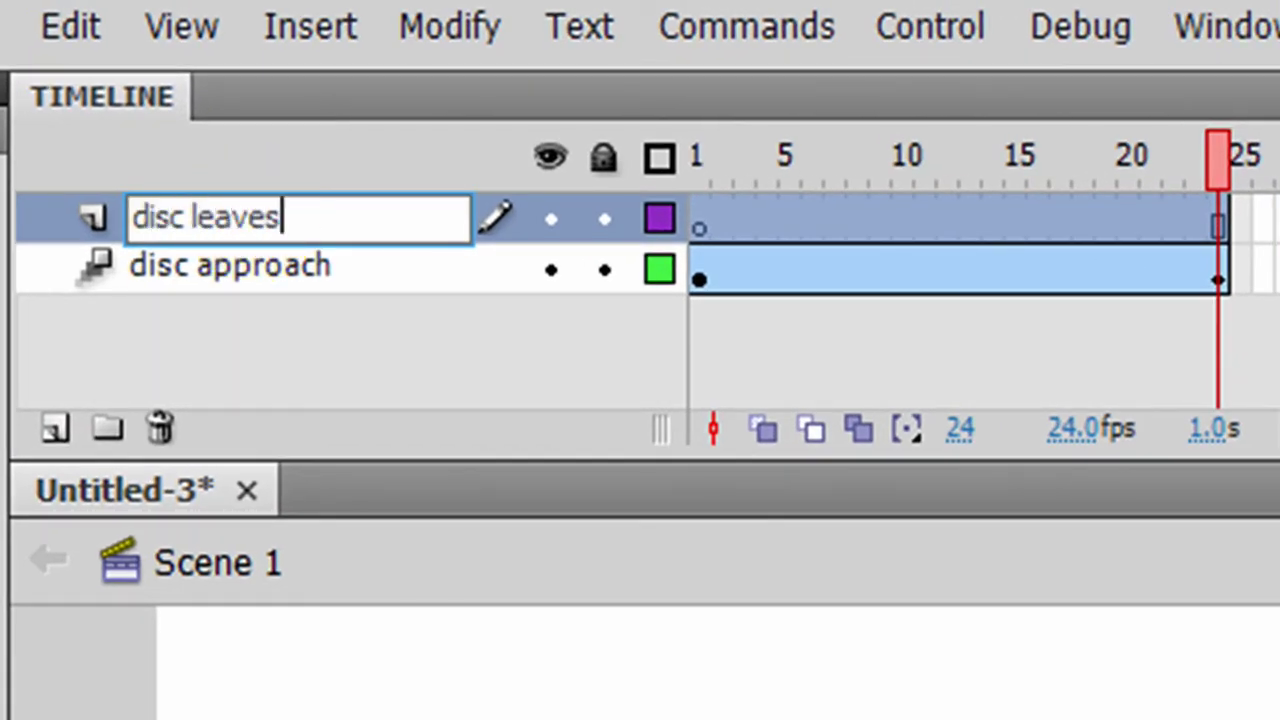
type("s")
left_click(256, 220)
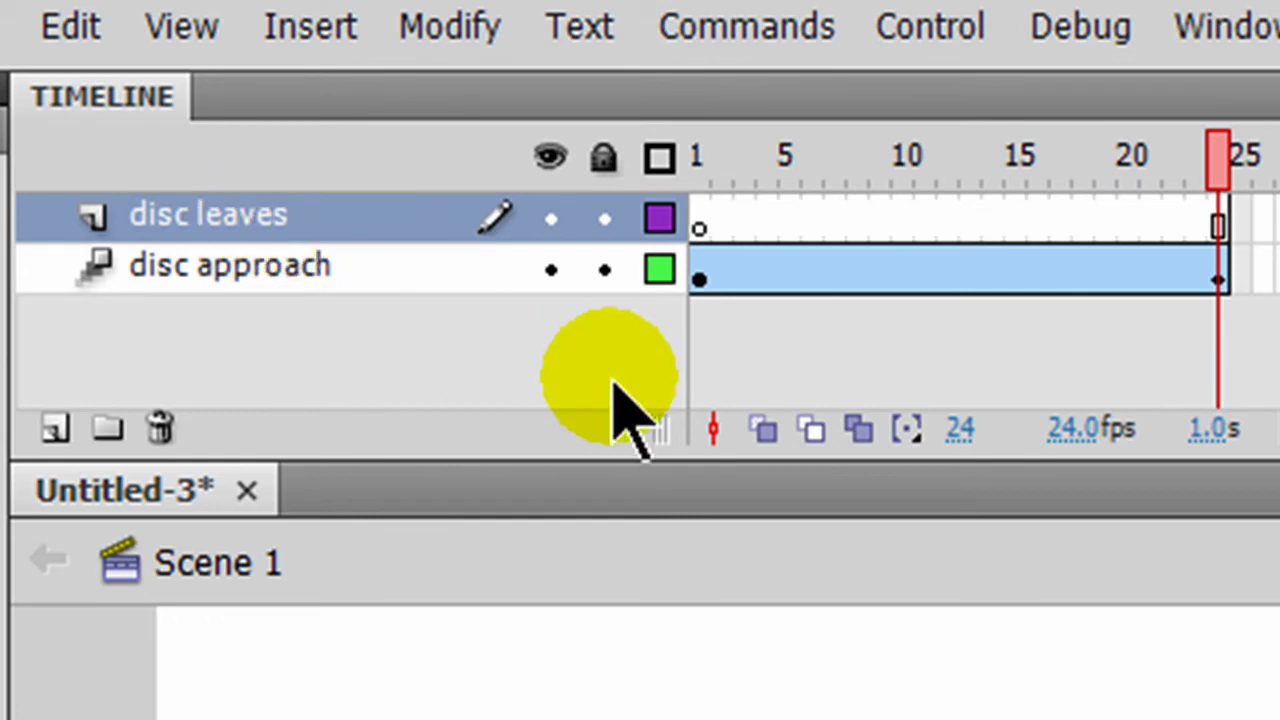
left_click(1220, 228)
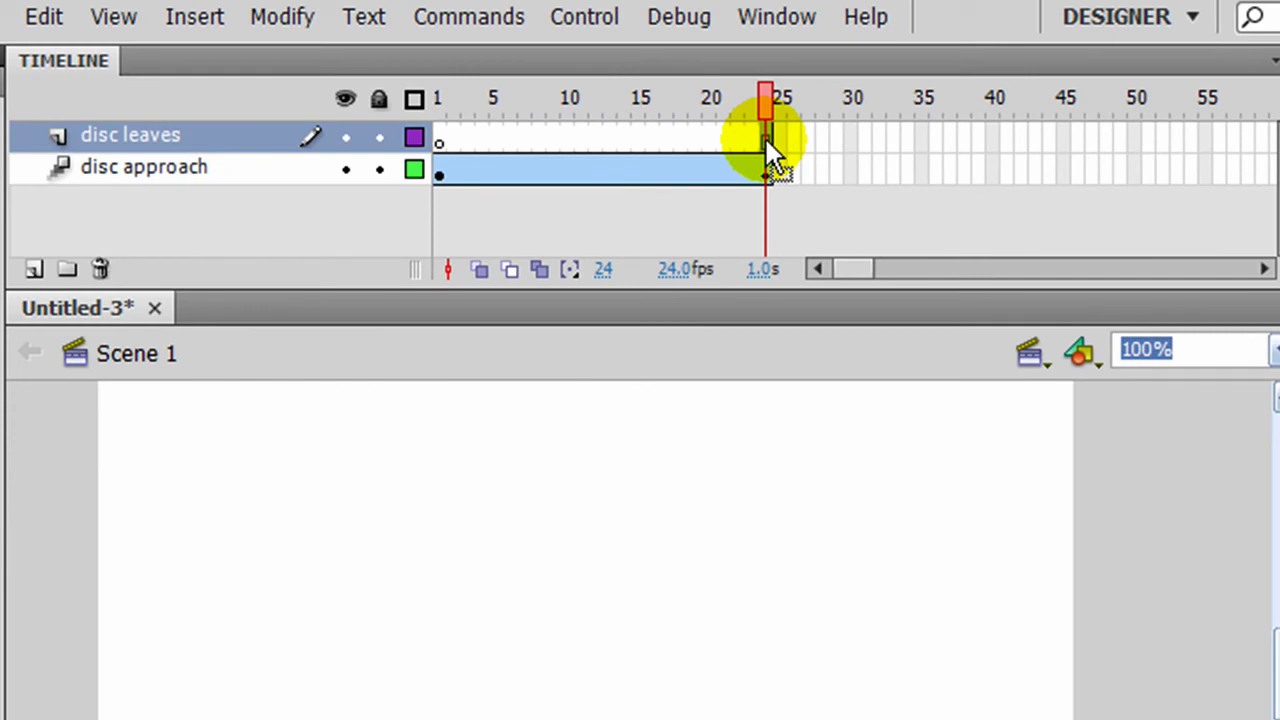
left_click_drag(770, 148, 449, 586)
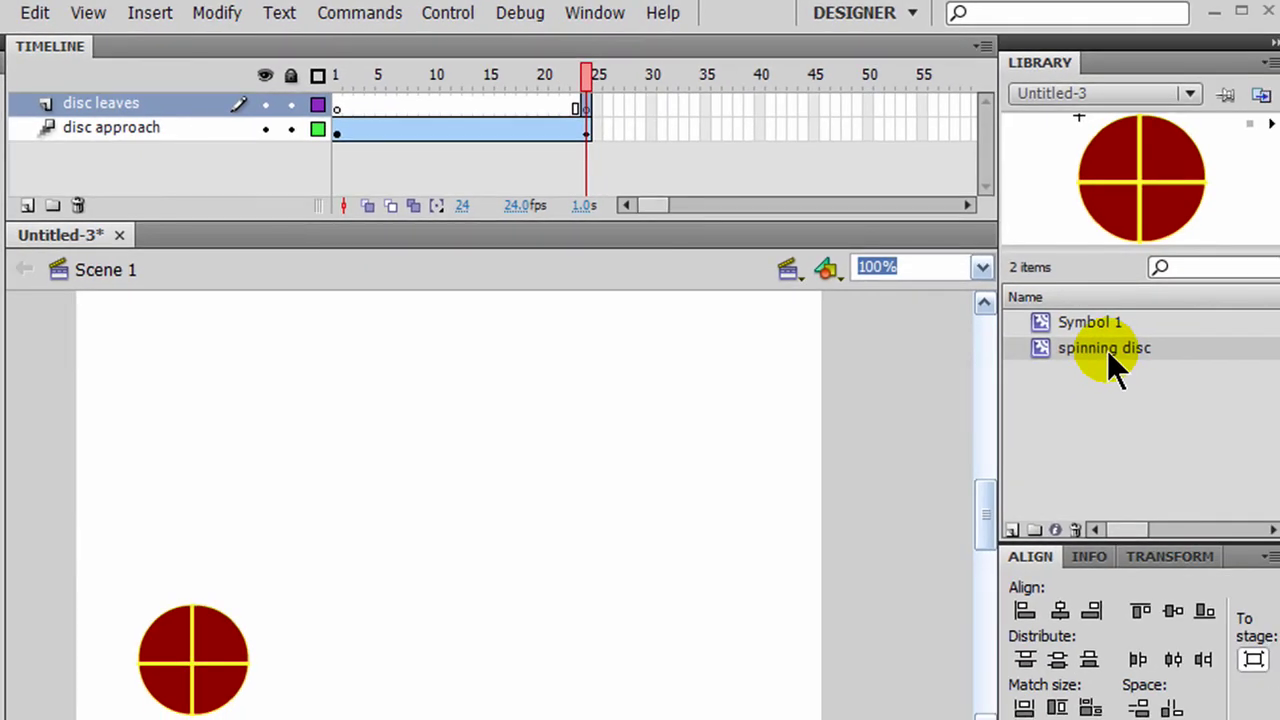
Place a spinning disc at lower left, tween it over frames 24–48, and move it off-stage right.
left_click_drag(1107, 350, 199, 675)
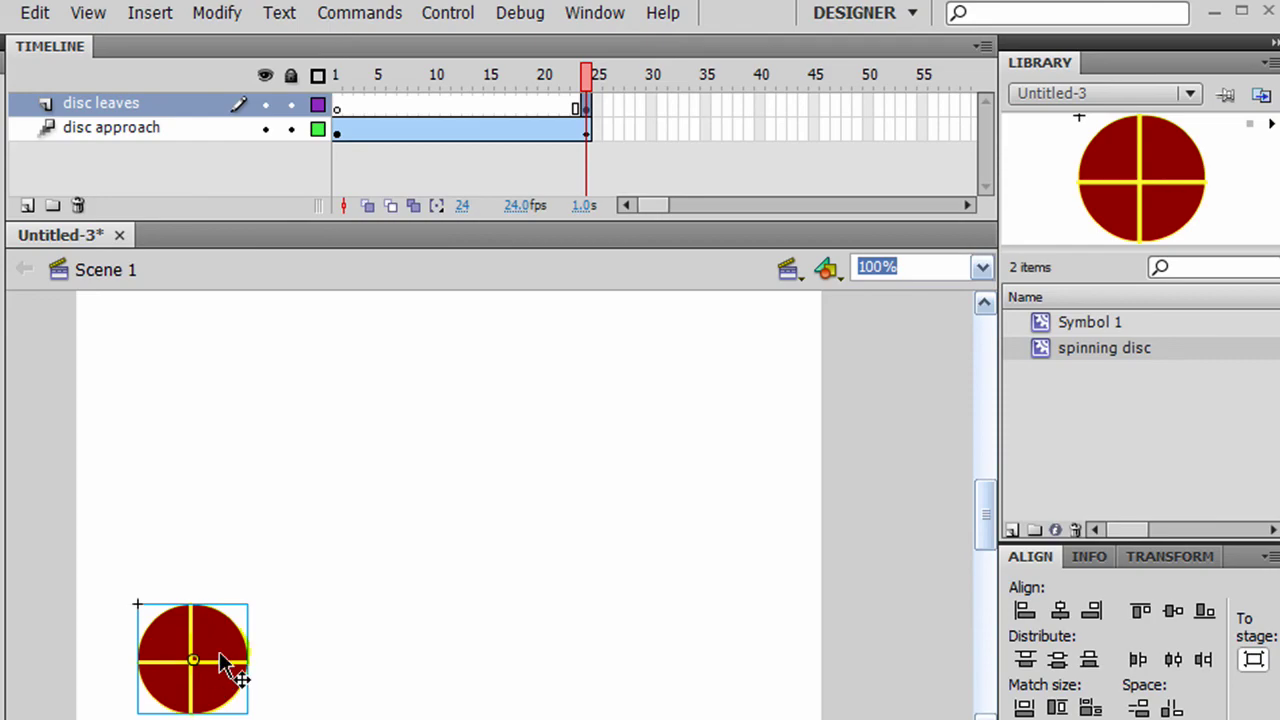
right_click(586, 108)
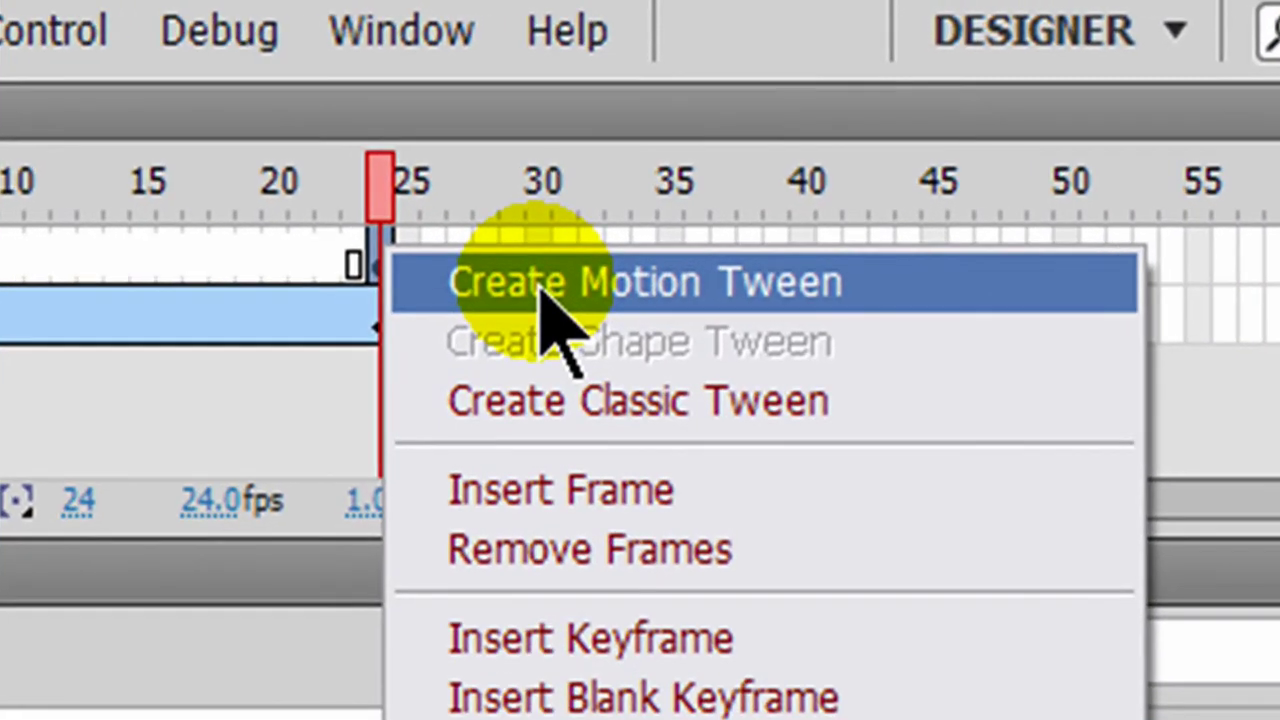
left_click(650, 113)
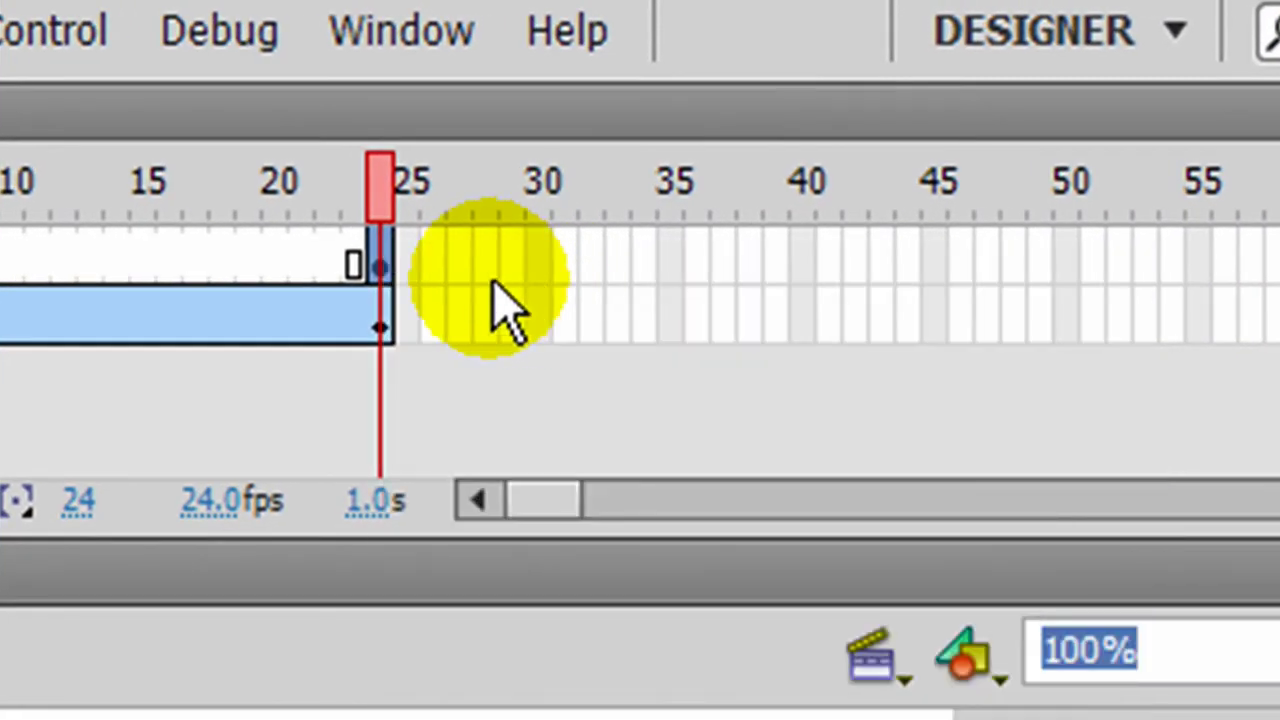
left_click_drag(383, 263, 983, 275)
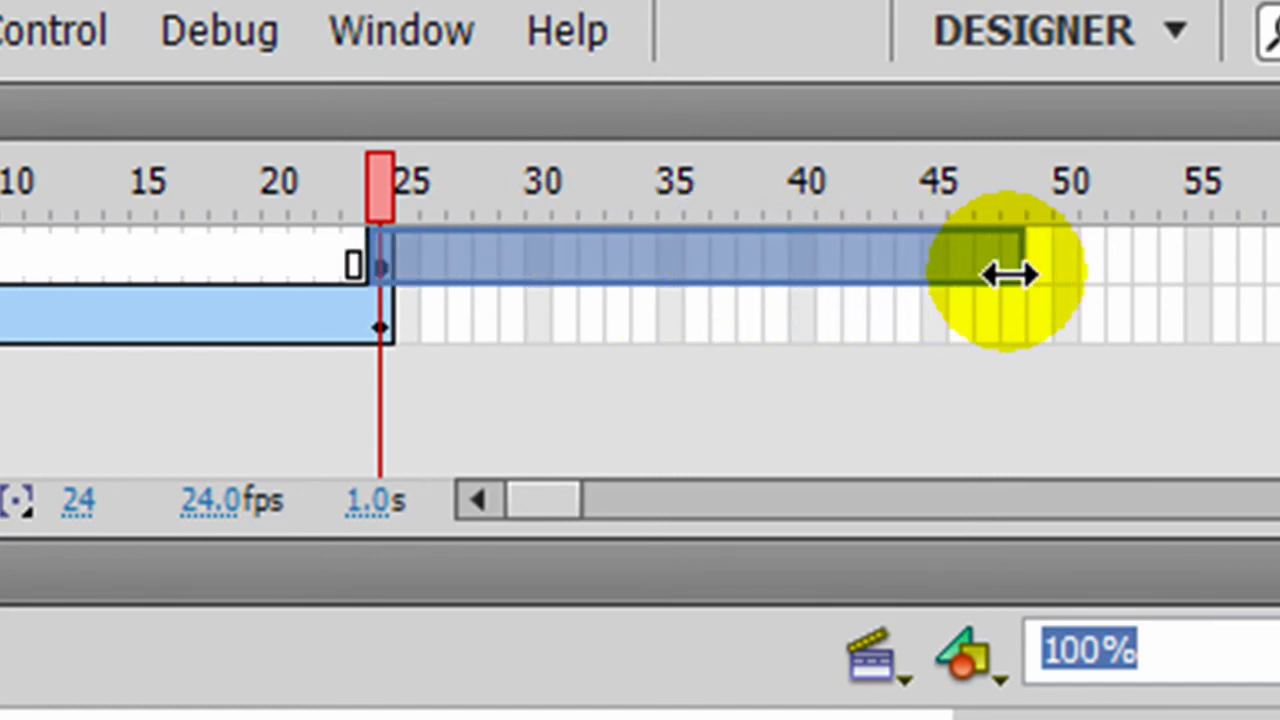
left_click(1010, 276)
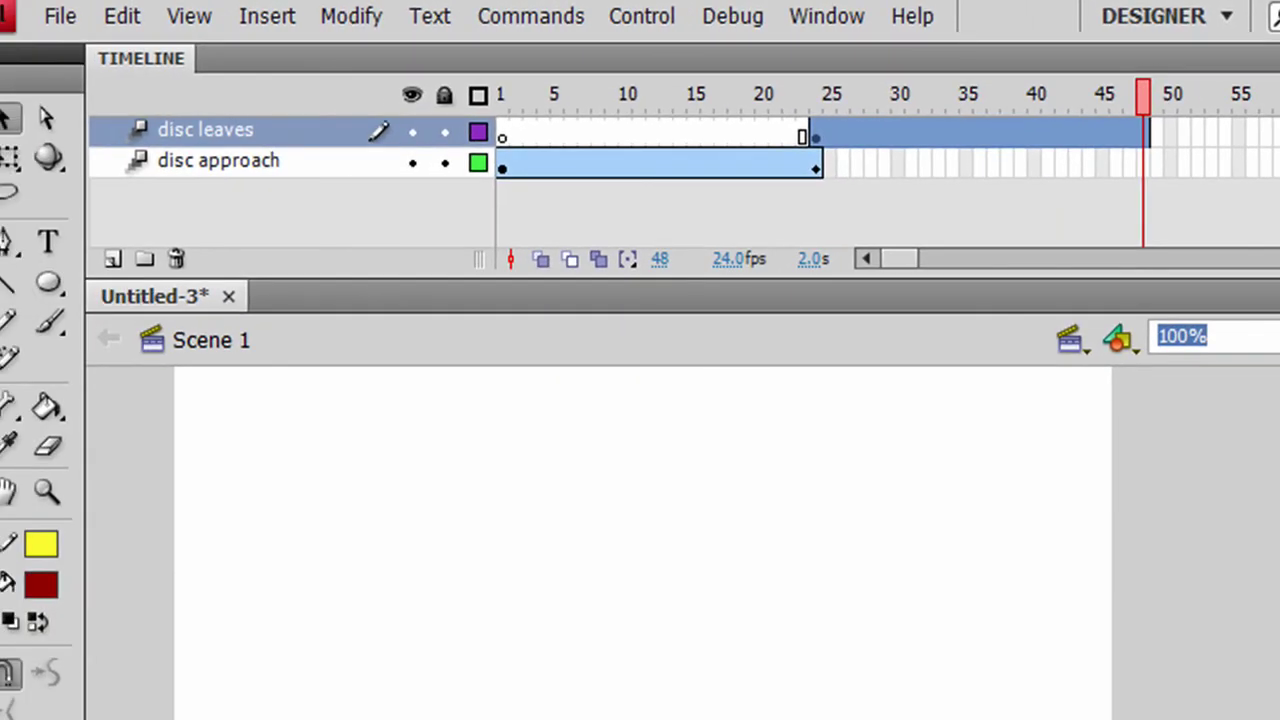
left_click_drag(660, 715, 1222, 462)
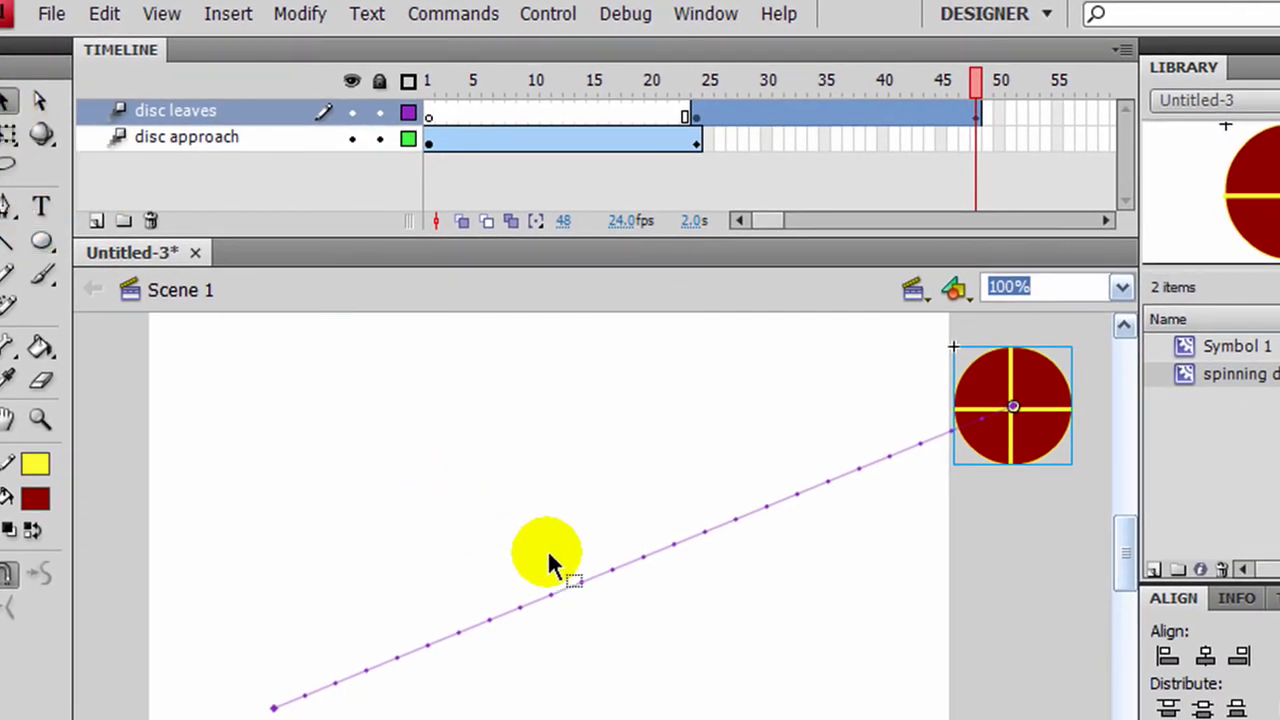
Bend the disc's exit path into an upward arc, then preview and test the movie.
left_click_drag(577, 582, 543, 521)
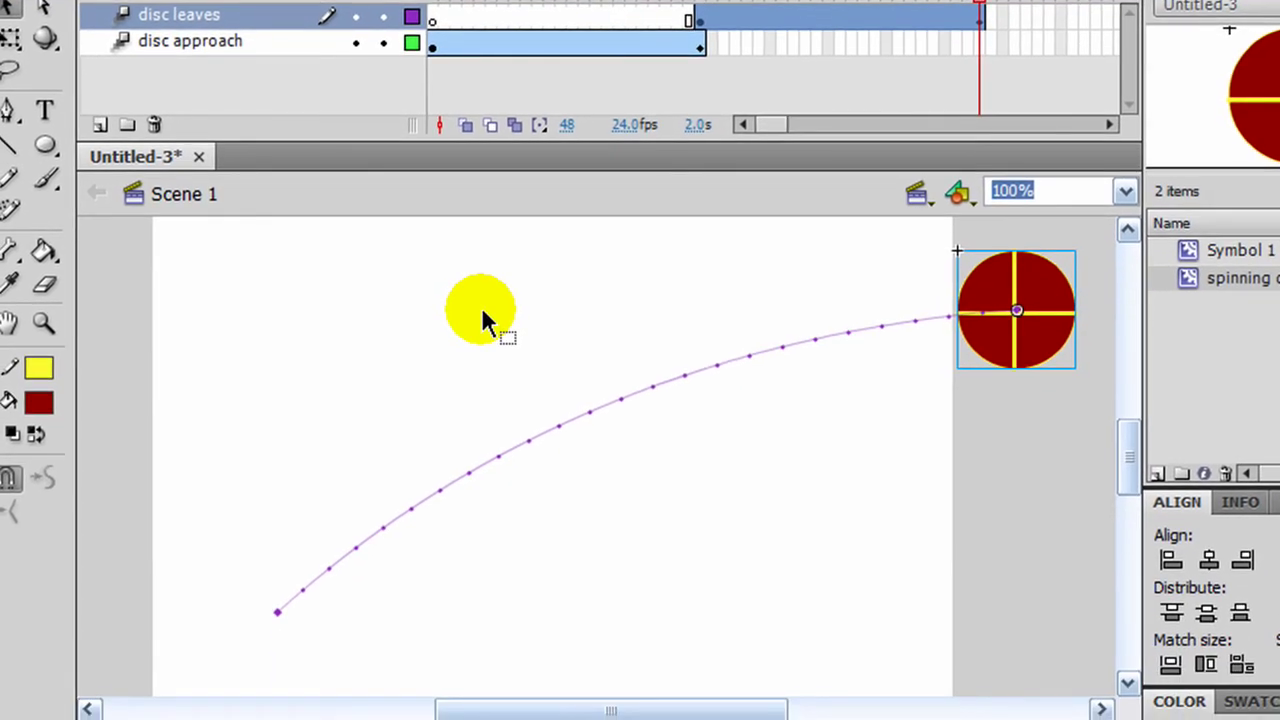
key("Return")
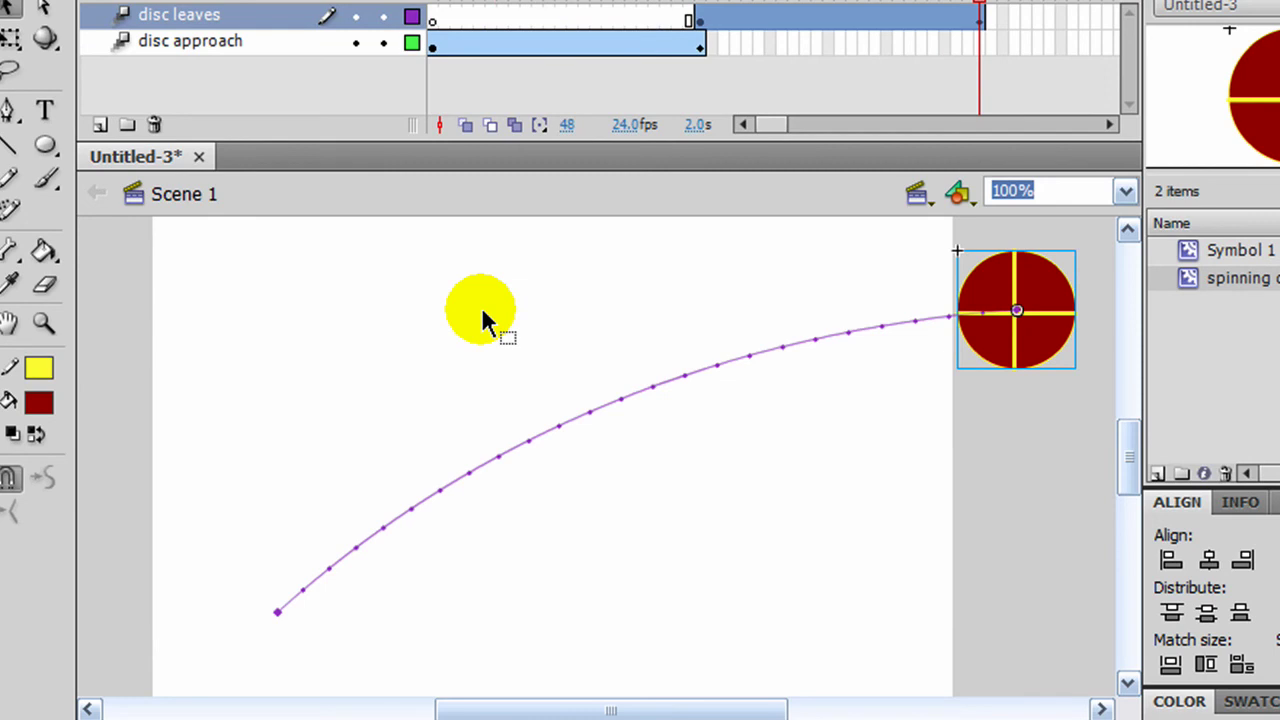
key("ctrl+Return")
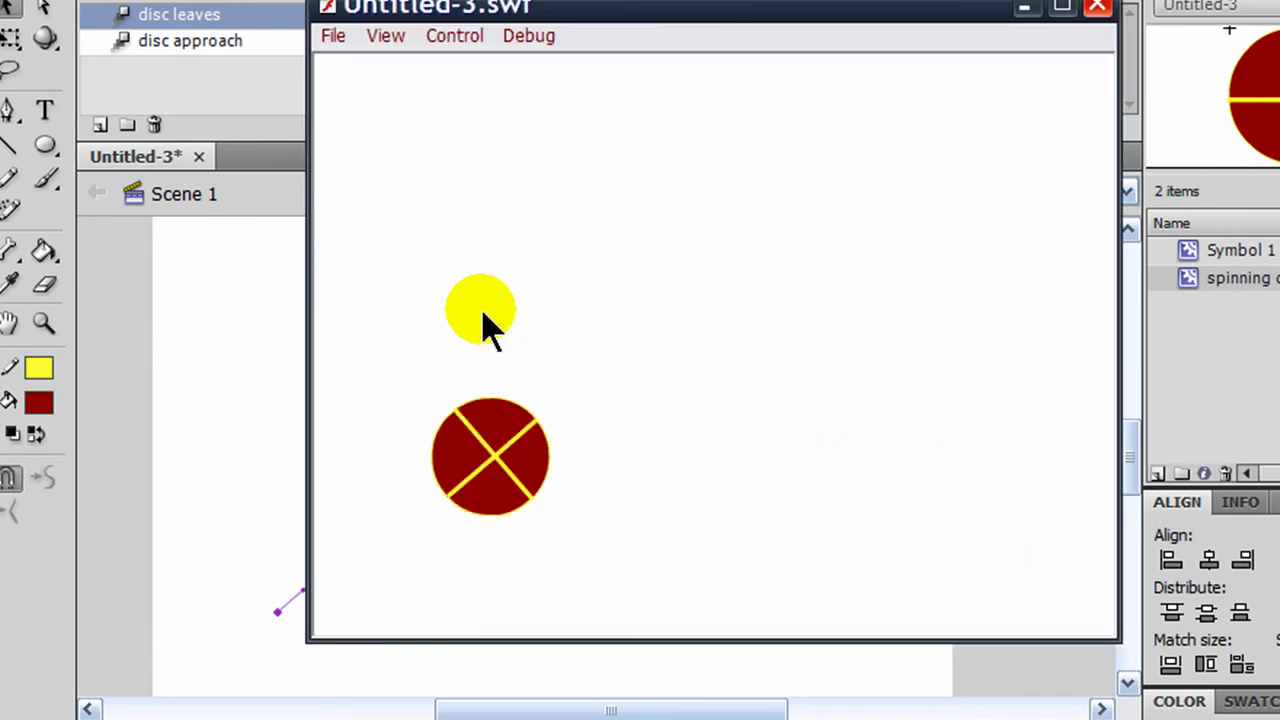